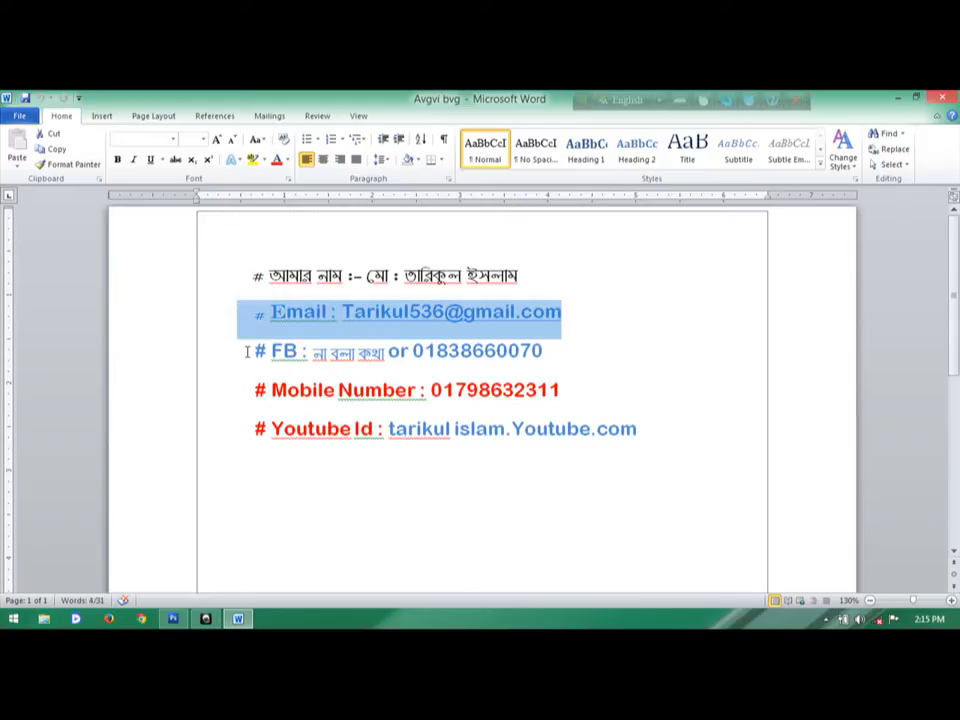
Step: Highlight the Facebook, mobile number and YouTube lines of the contact list one by one to read them
left_click_drag(246, 351, 497, 351)
left_click(575, 352)
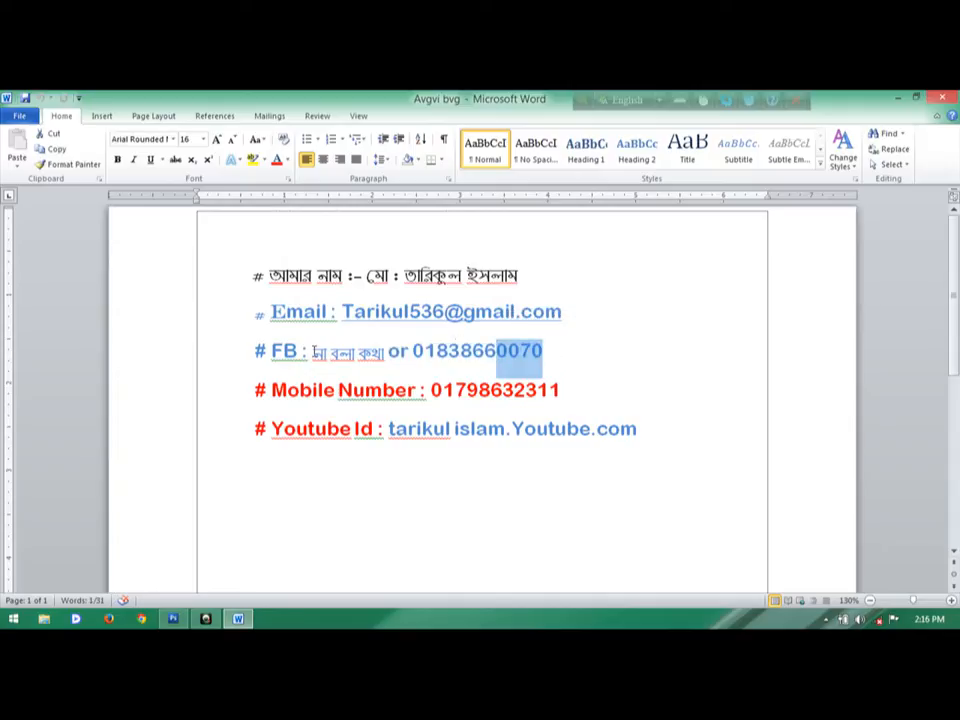
left_click_drag(314, 352, 542, 352)
left_click_drag(386, 352, 316, 354)
left_click(240, 392)
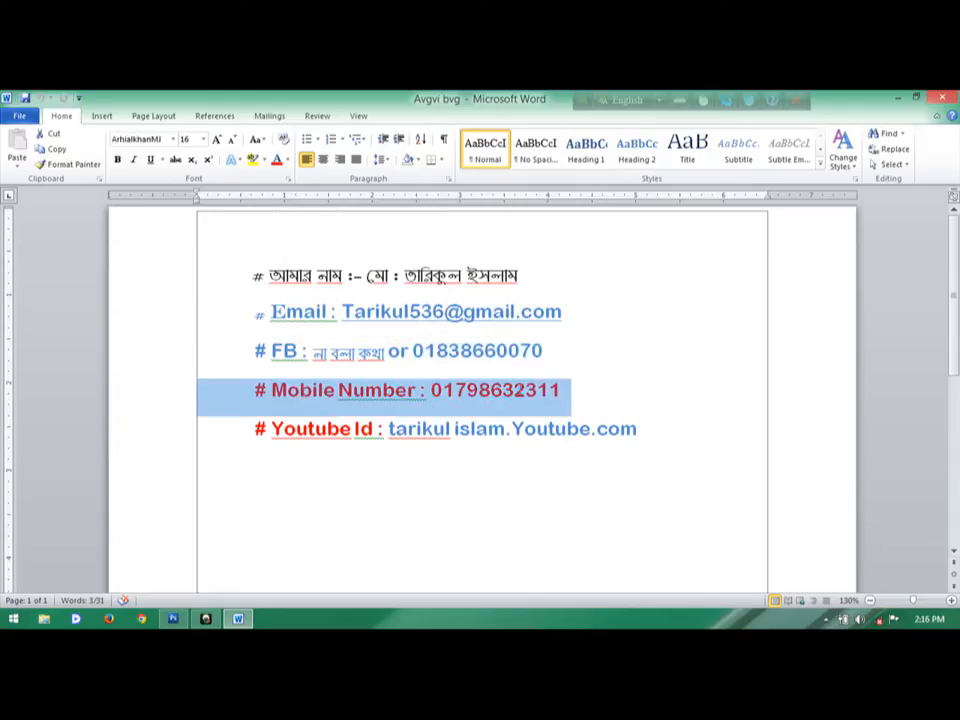
left_click(581, 395)
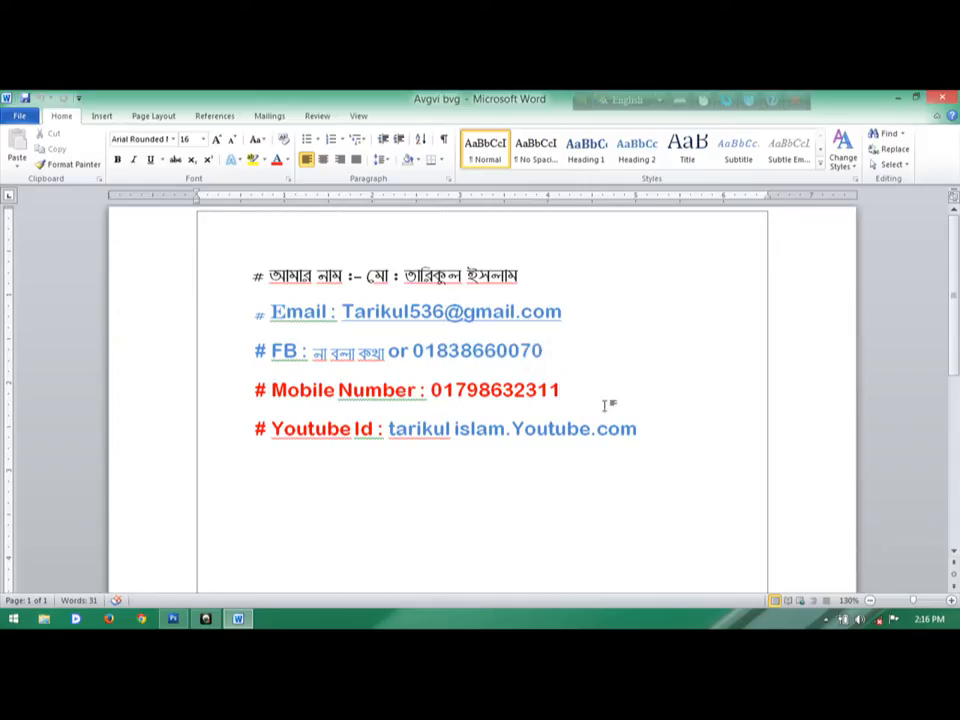
left_click_drag(645, 431, 240, 430)
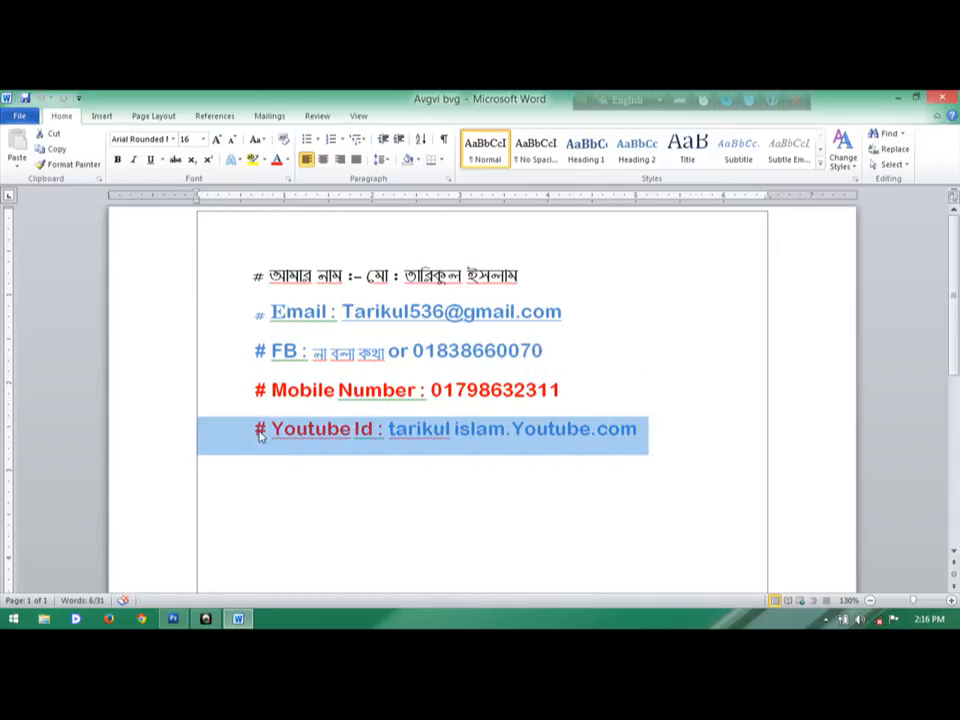
left_click_drag(252, 432, 603, 428)
left_click(639, 427)
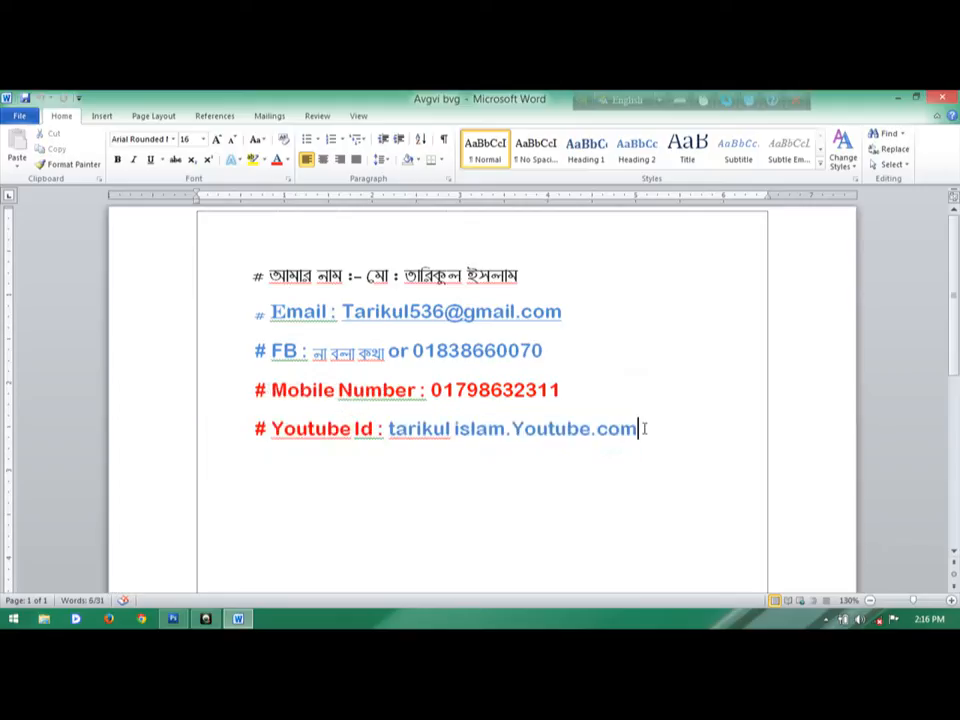
Step: Minimise the Word document, switch to Photoshop and minimise the open Untitled-1 image
left_click(238, 618)
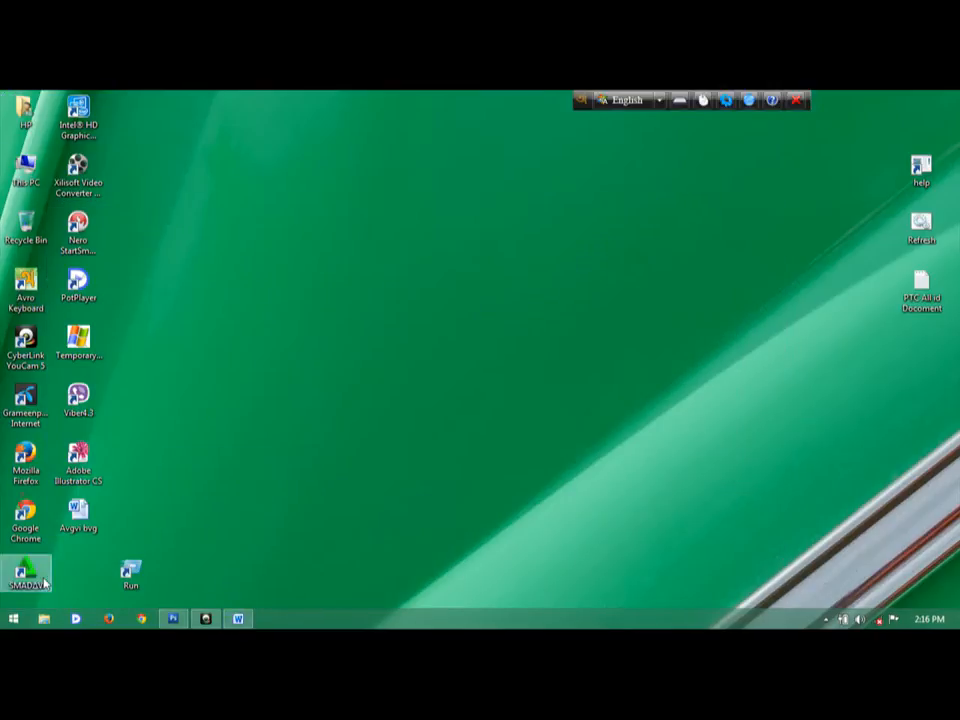
left_click(170, 619)
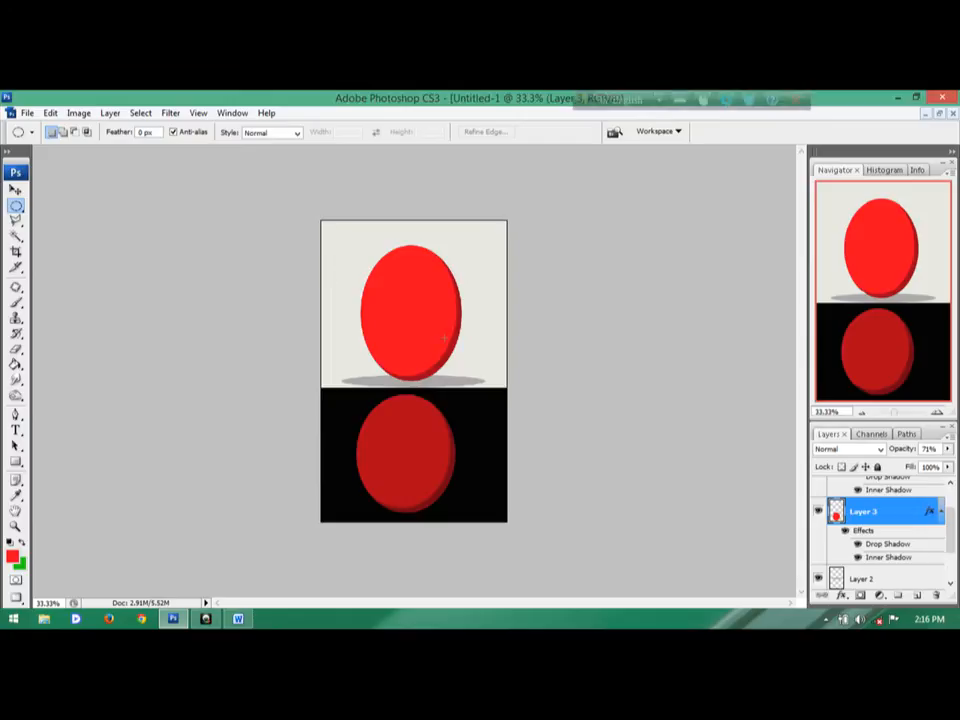
mouse_move(941, 117)
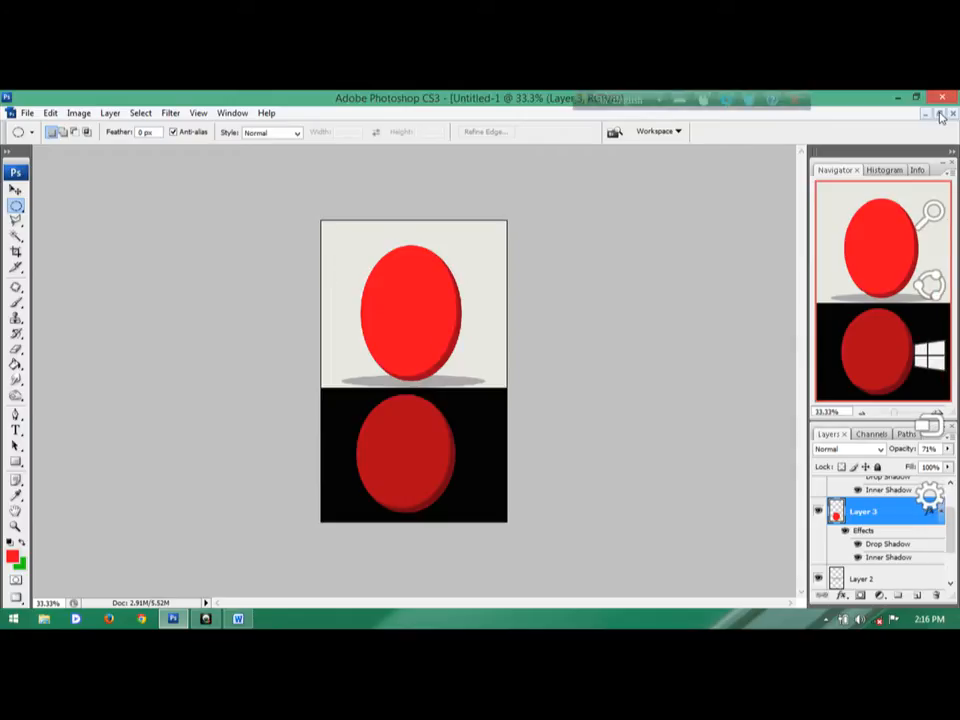
left_click(941, 117)
Step: Create a white RGB document of 22.472 × 17.861 inches at 72 pixels/inch and add an empty layer
left_click(12, 113)
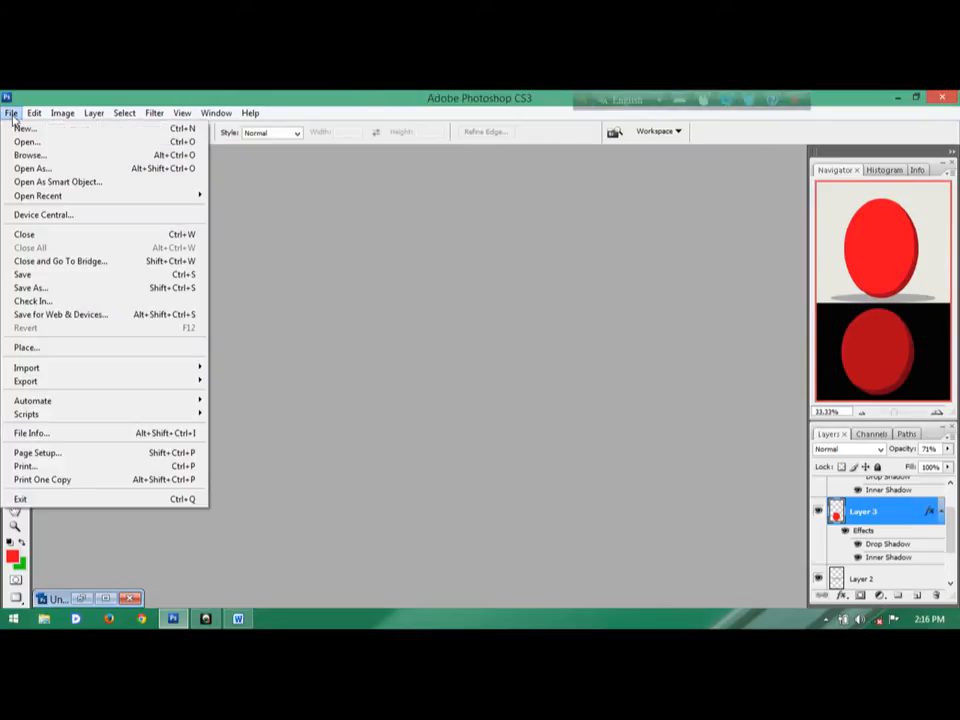
left_click(24, 128)
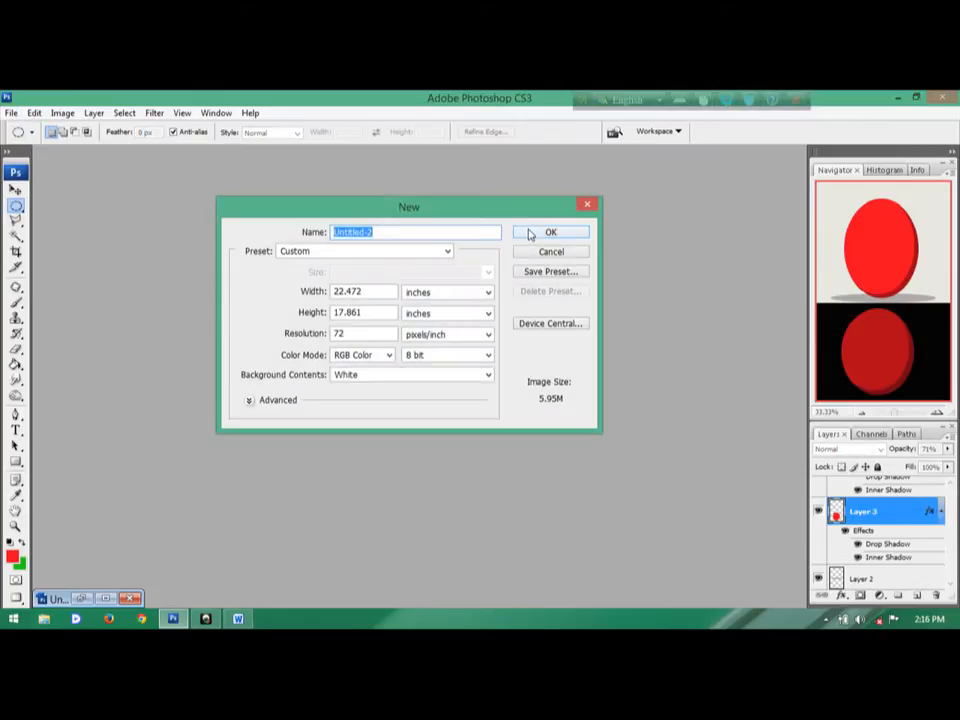
left_click(530, 233)
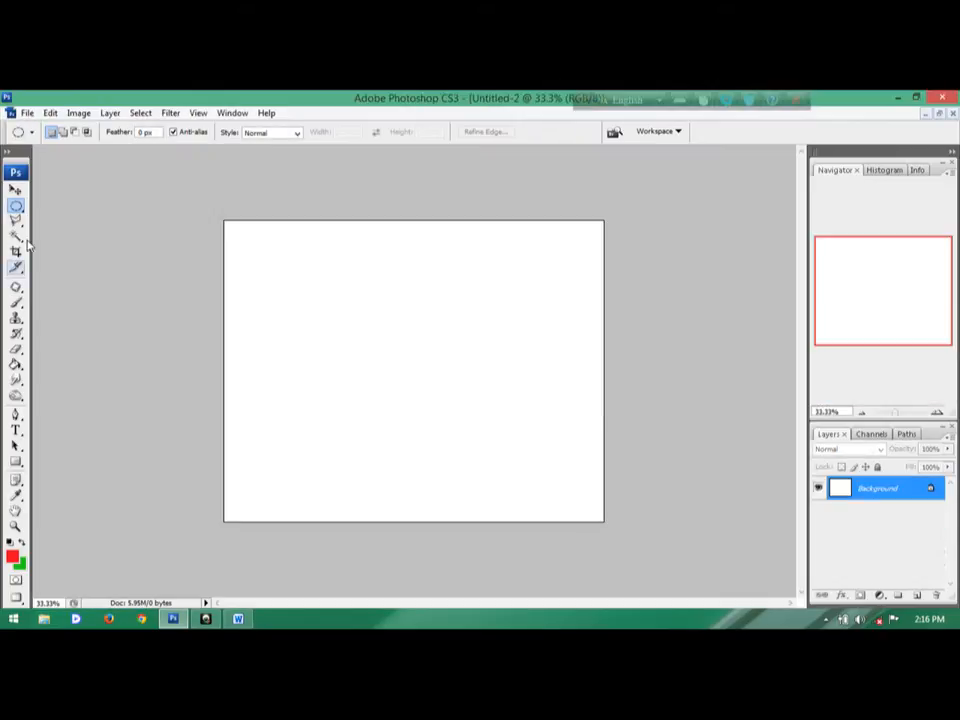
left_click(918, 596)
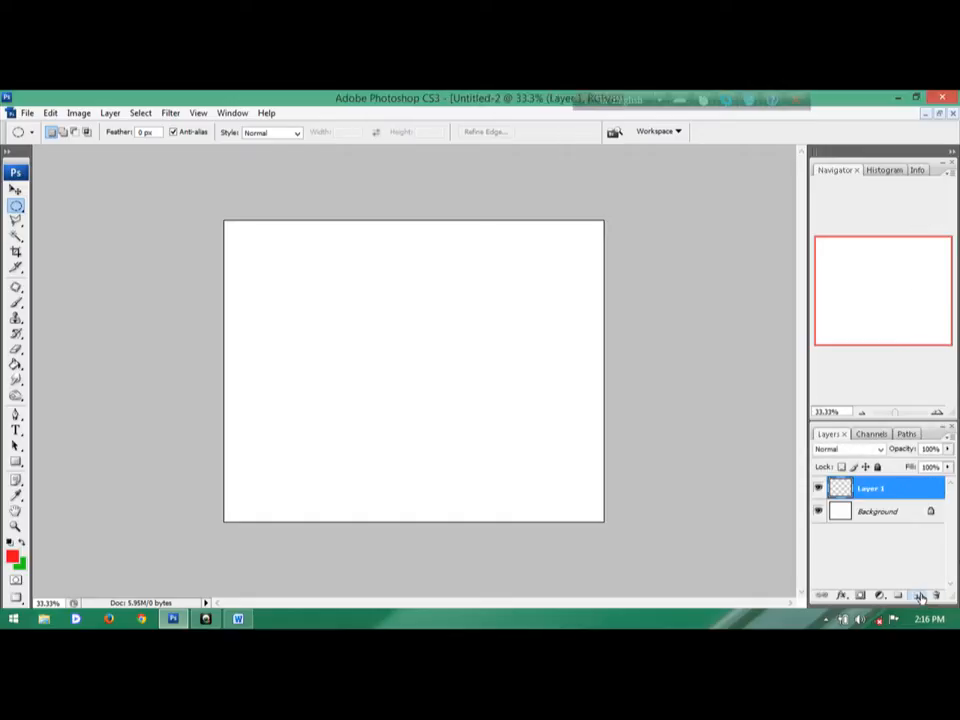
Step: Select the lower third of the canvas across its full width with the Rectangular Marquee tool
left_click_drag(227, 394, 254, 408)
left_click(245, 401)
right_click(16, 207)
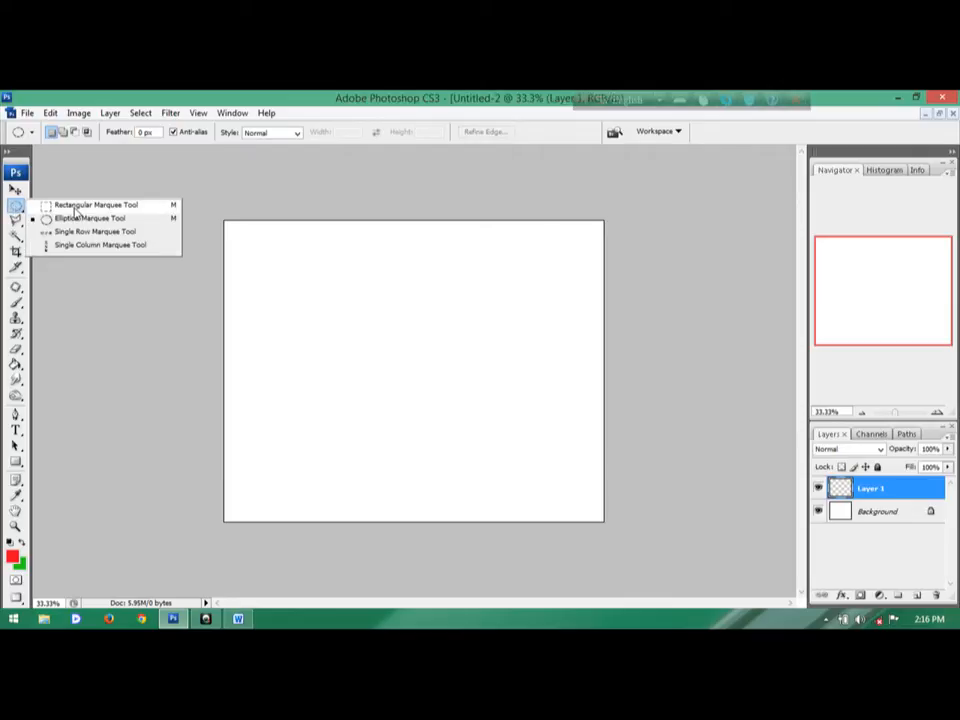
left_click(70, 204)
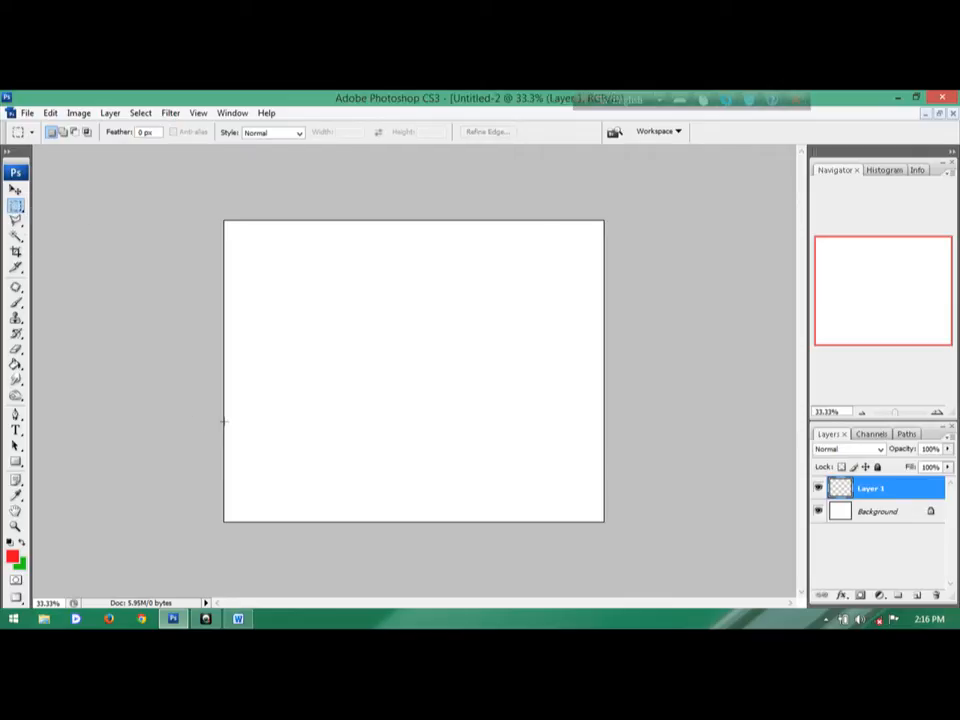
left_click_drag(224, 421, 613, 520)
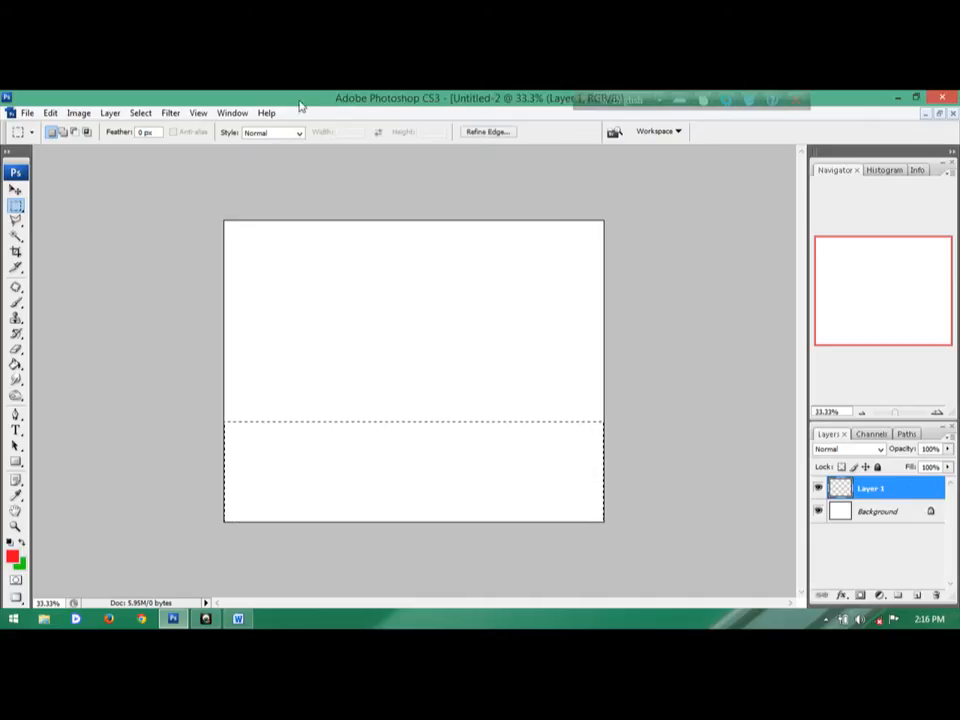
Step: Fill the selected lower strip with black on Layer 1 and deselect it
left_click(12, 556)
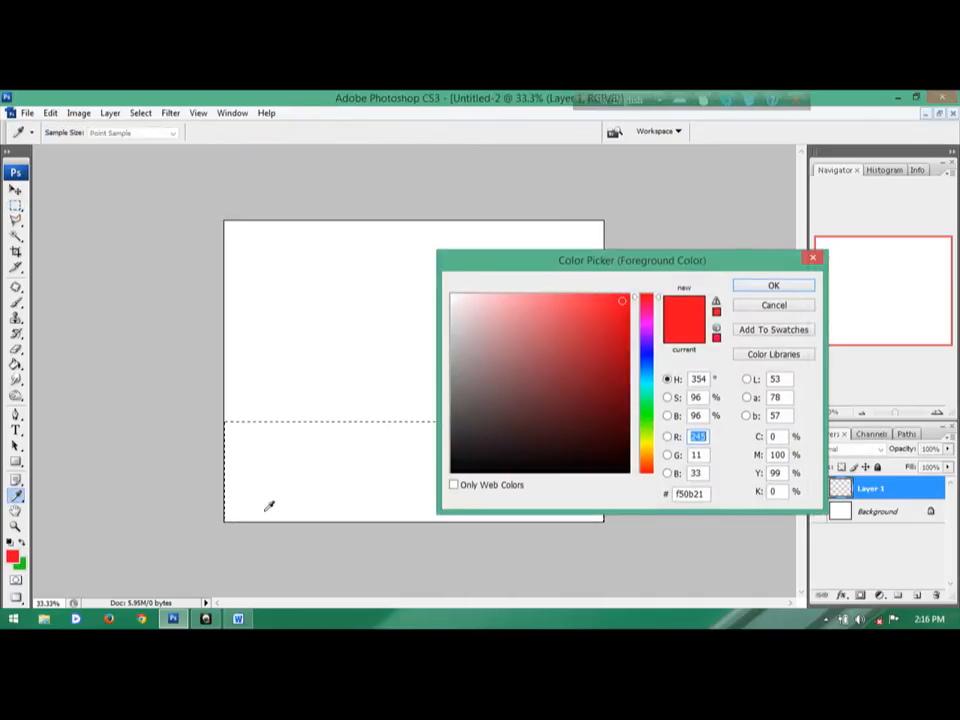
left_click(625, 468)
left_click(773, 285)
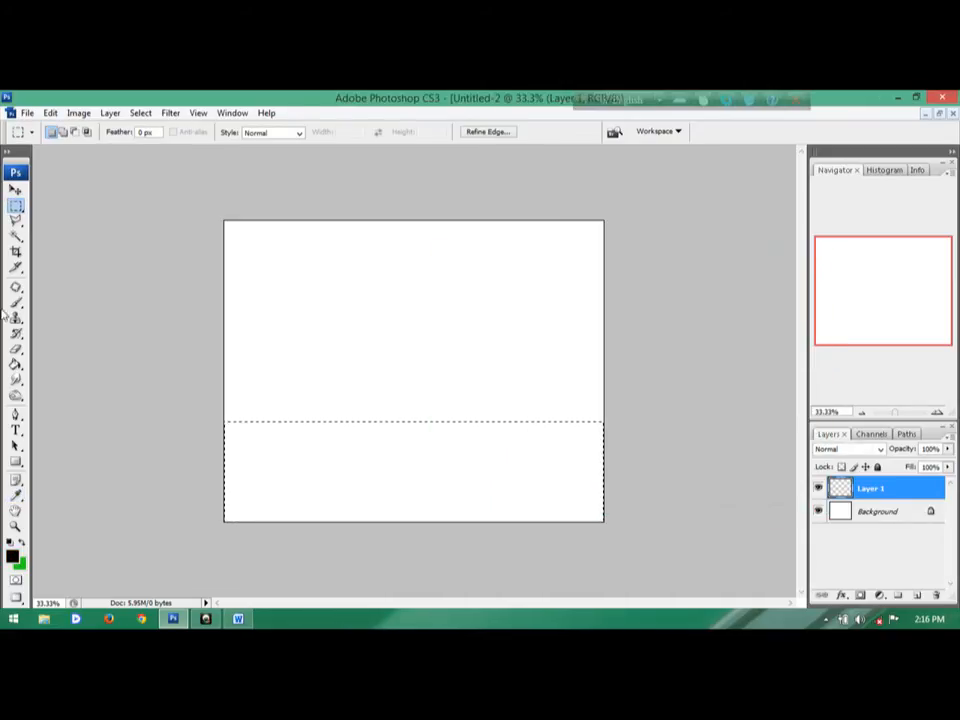
left_click(17, 365)
key("alt+BackSpace")
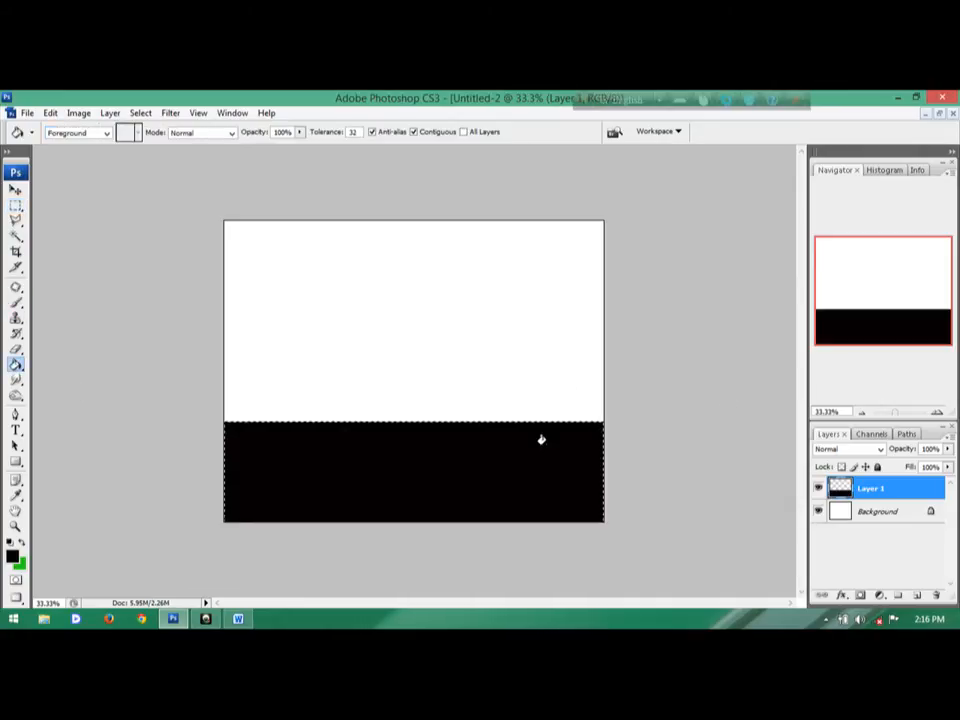
left_click(16, 204)
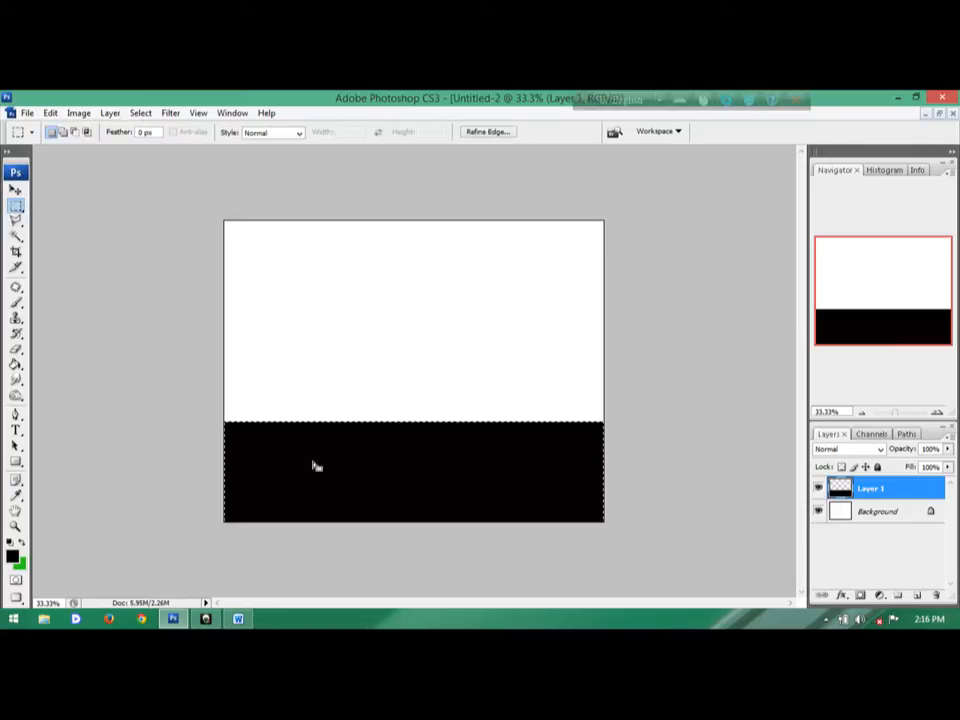
left_click(326, 352)
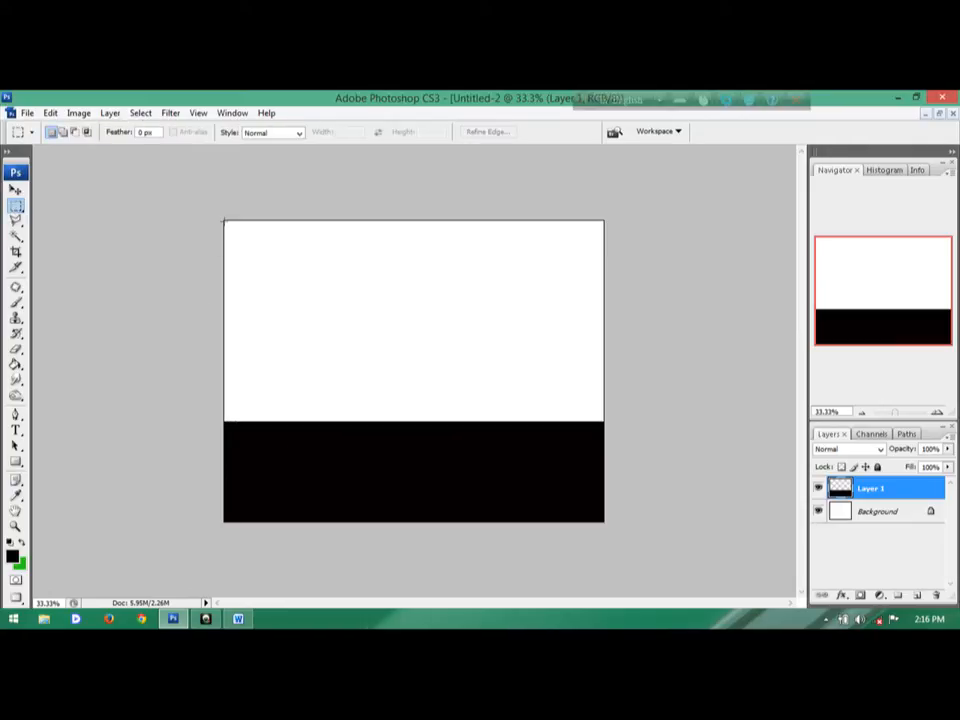
Step: Select the white area above the black strip, fill it with light grey #cec8c9 and deselect it
left_click_drag(224, 220, 604, 420)
left_click(15, 494)
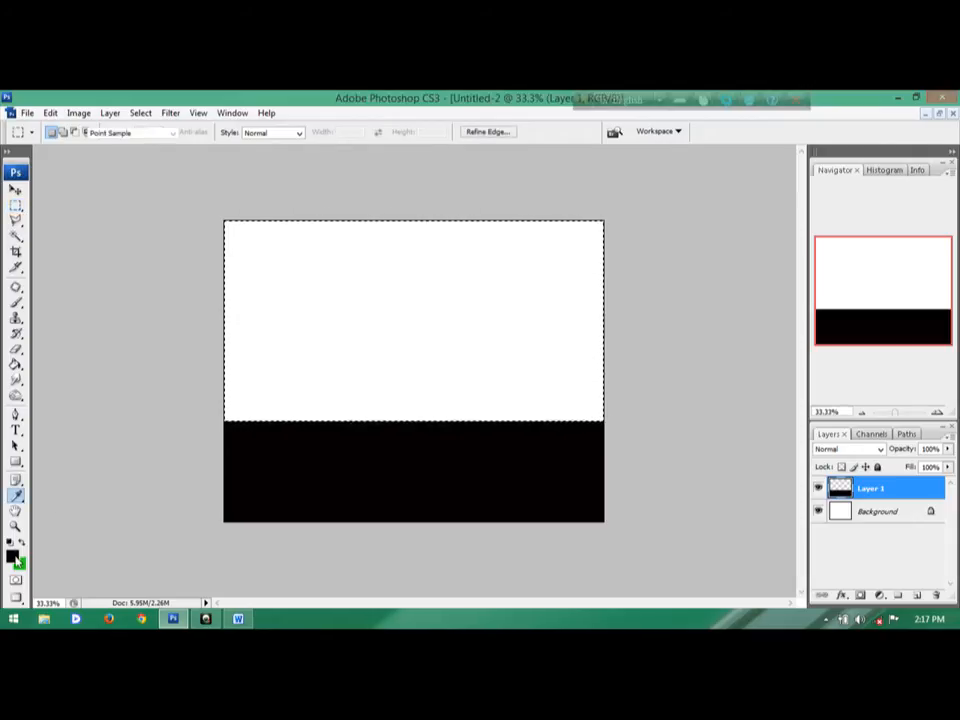
left_click(12, 555)
left_click(454, 328)
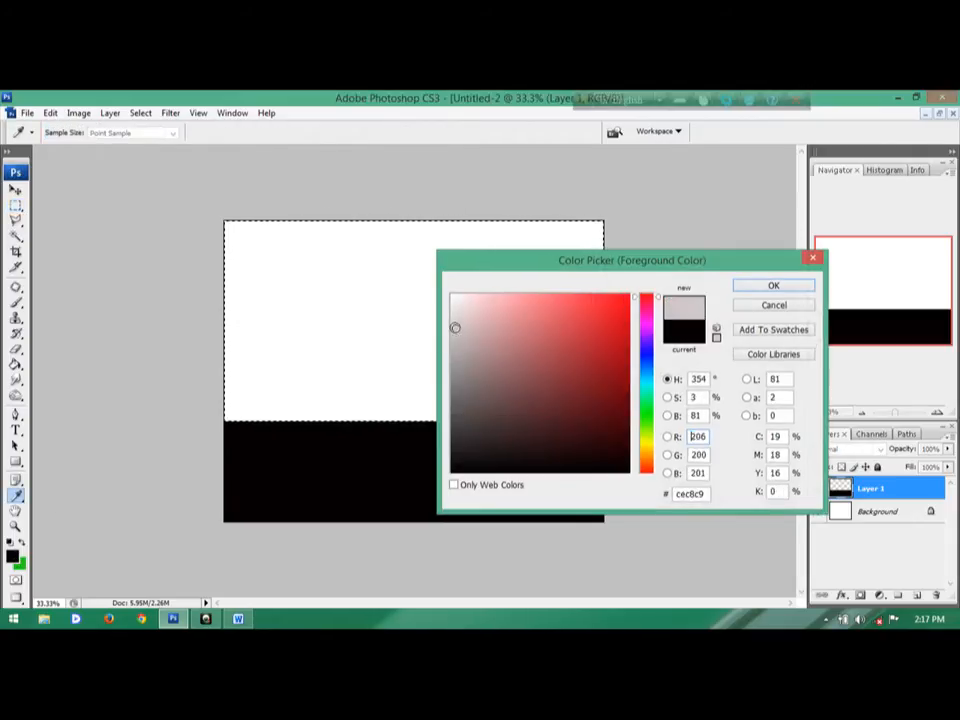
left_click(740, 286)
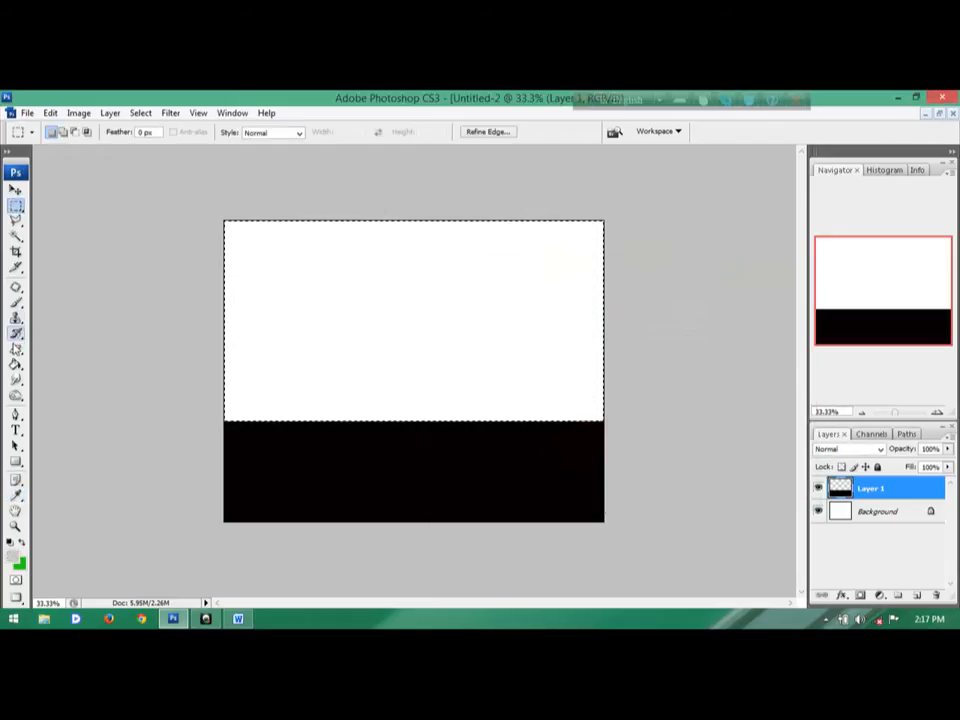
left_click(15, 364)
left_click(279, 321)
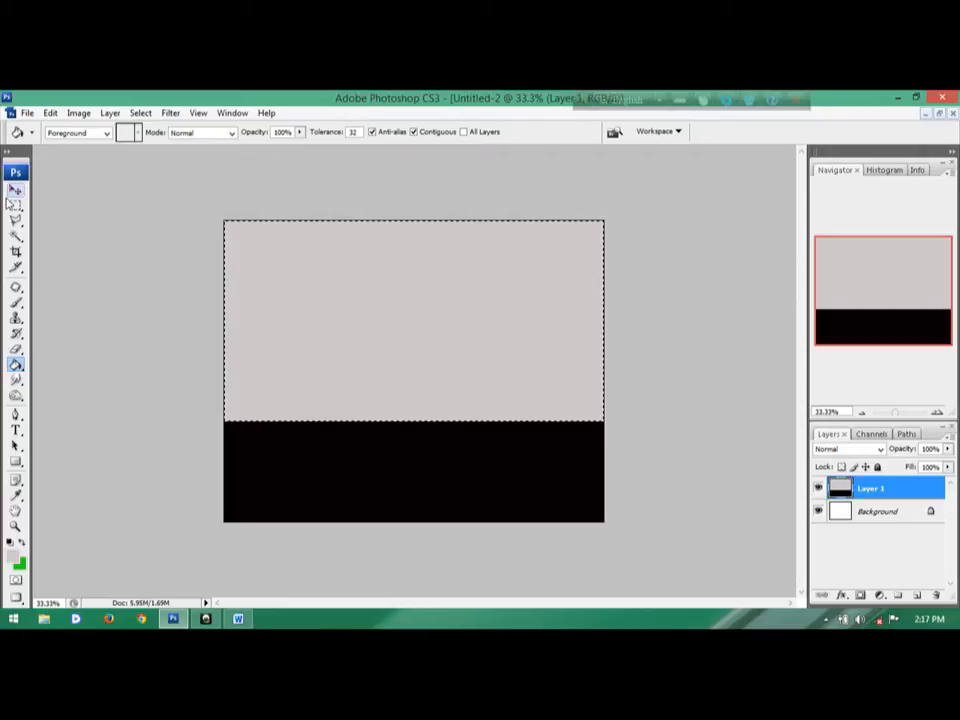
key("m")
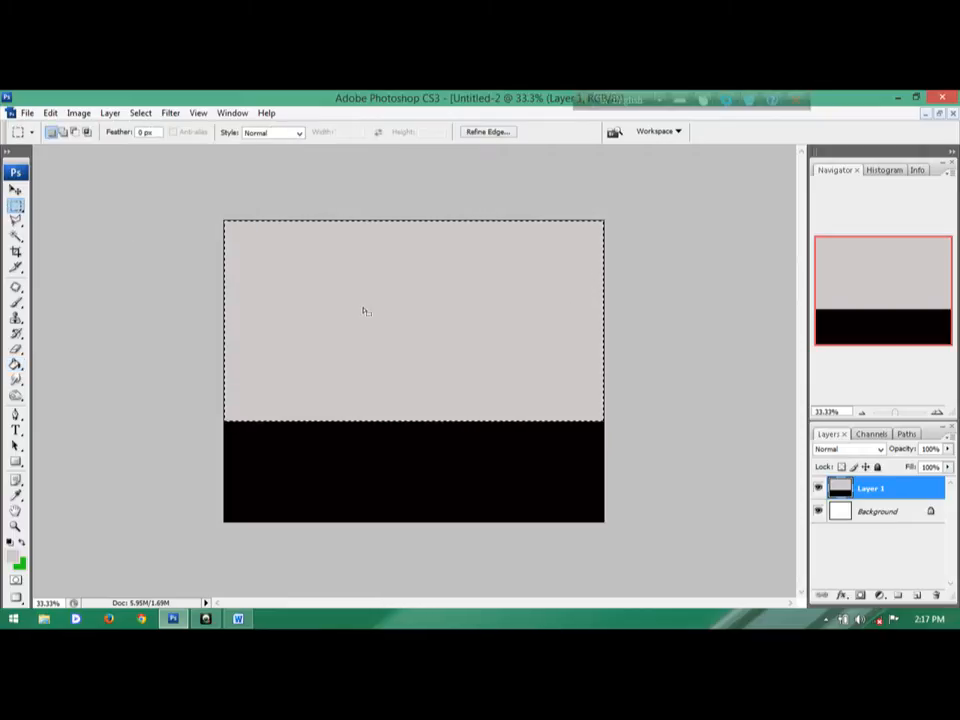
key("ctrl+d")
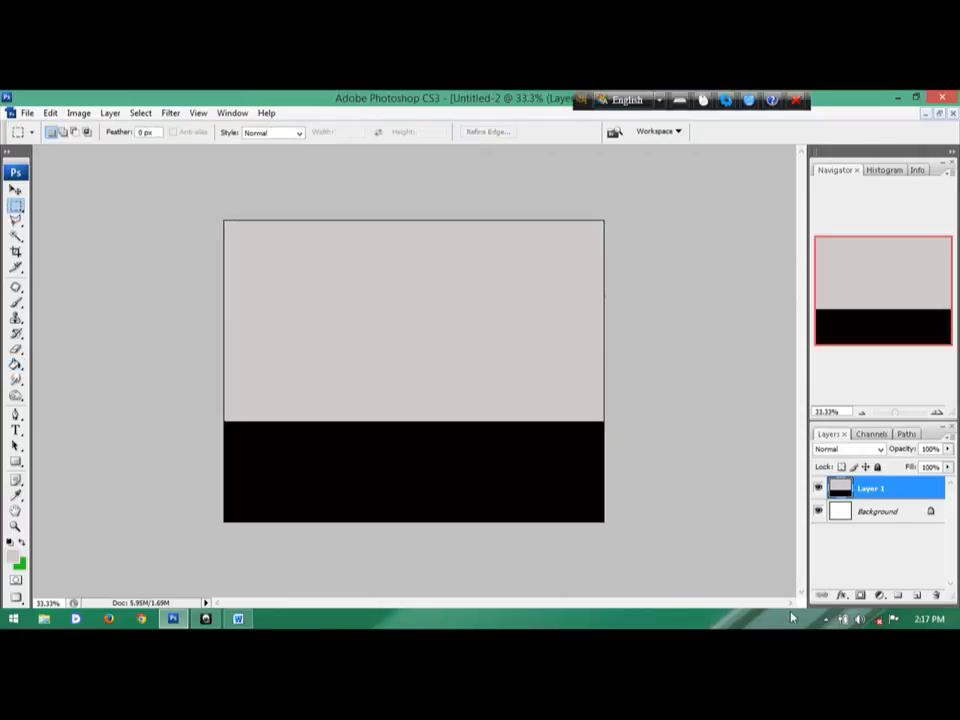
Step: Add a second empty layer above Layer 1 and keep it as the active layer
left_click(916, 596)
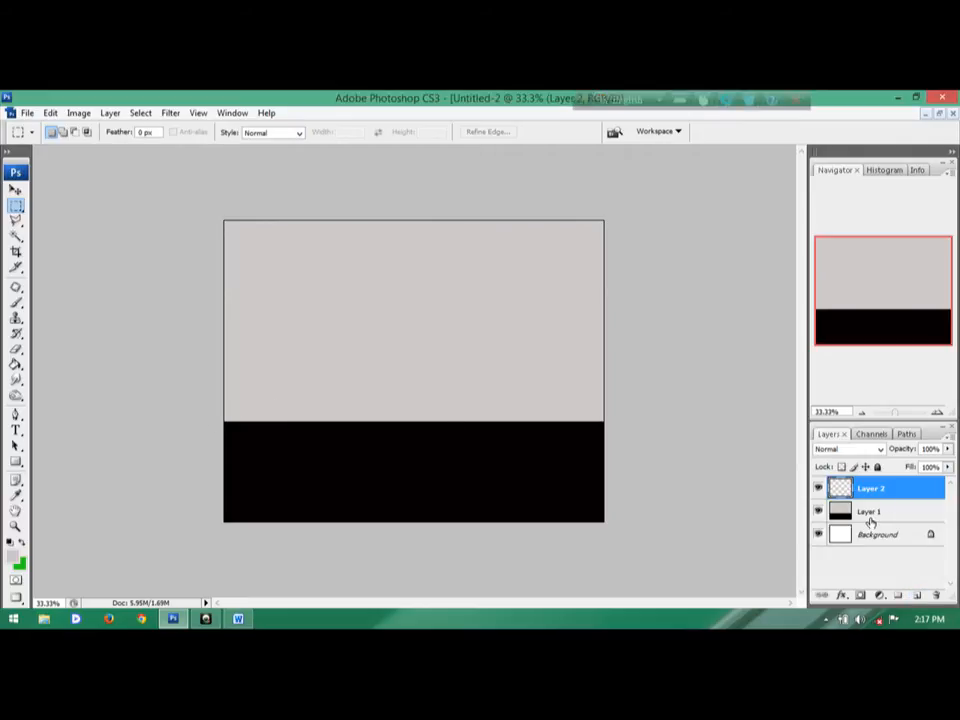
left_click(818, 511)
left_click(818, 511)
left_click(904, 514)
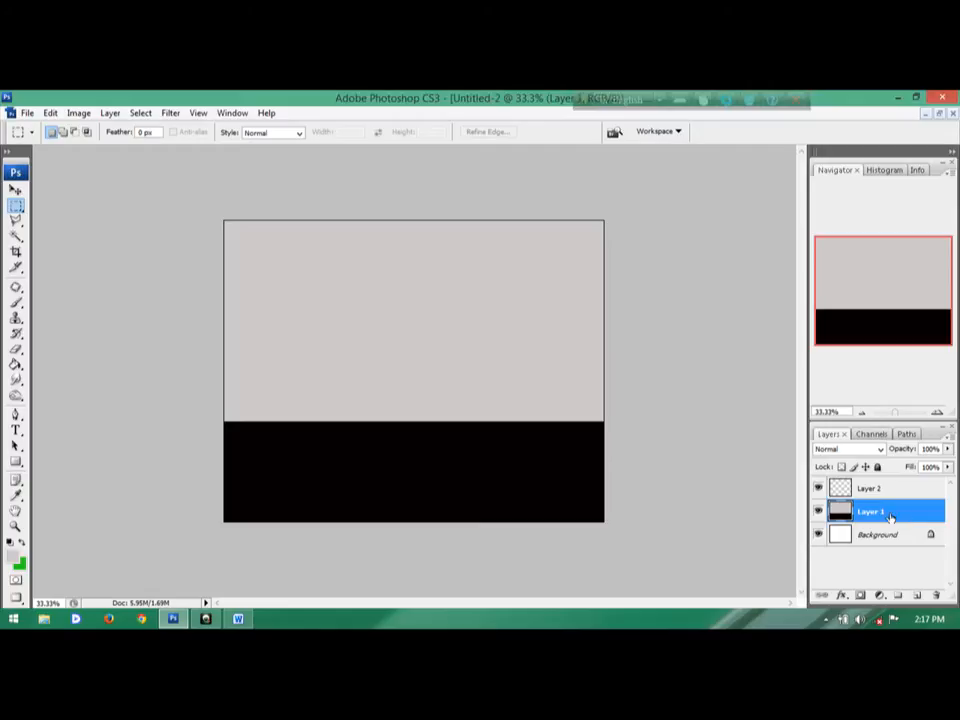
left_click(872, 490)
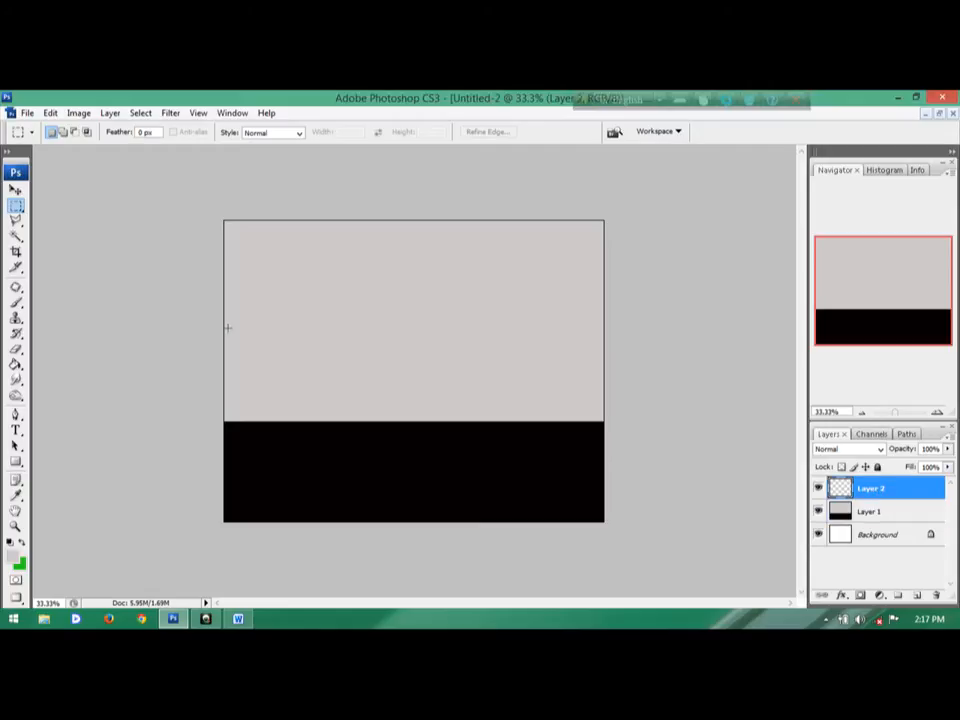
Step: Draw a flat, wide elliptical selection in the grey area, just above the edge of the black strip
right_click(16, 205)
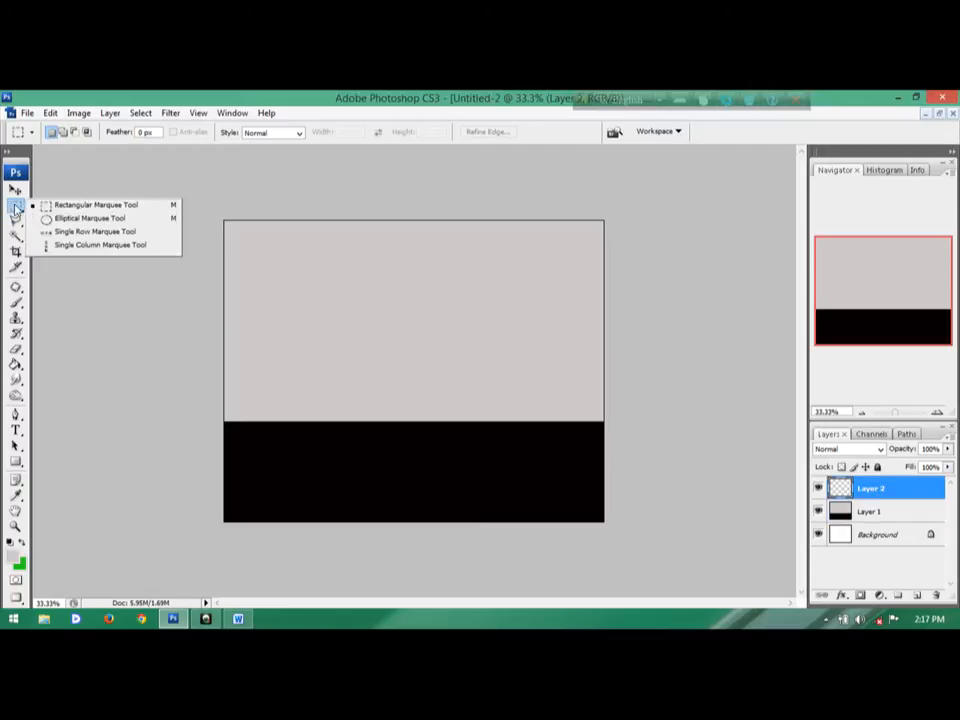
left_click(90, 218)
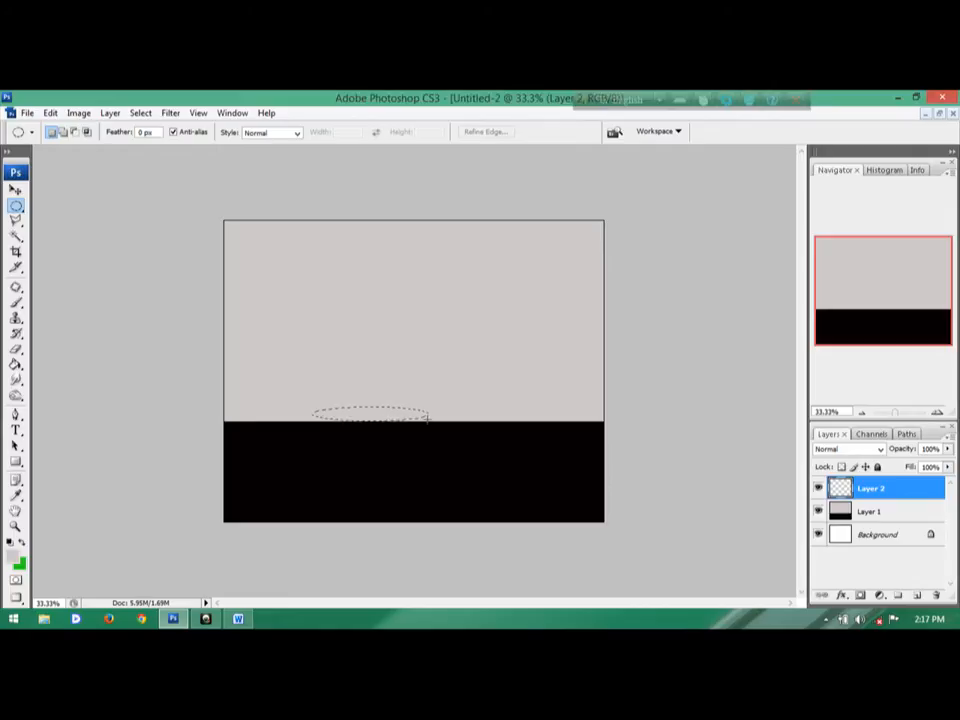
left_click_drag(427, 419, 428, 419)
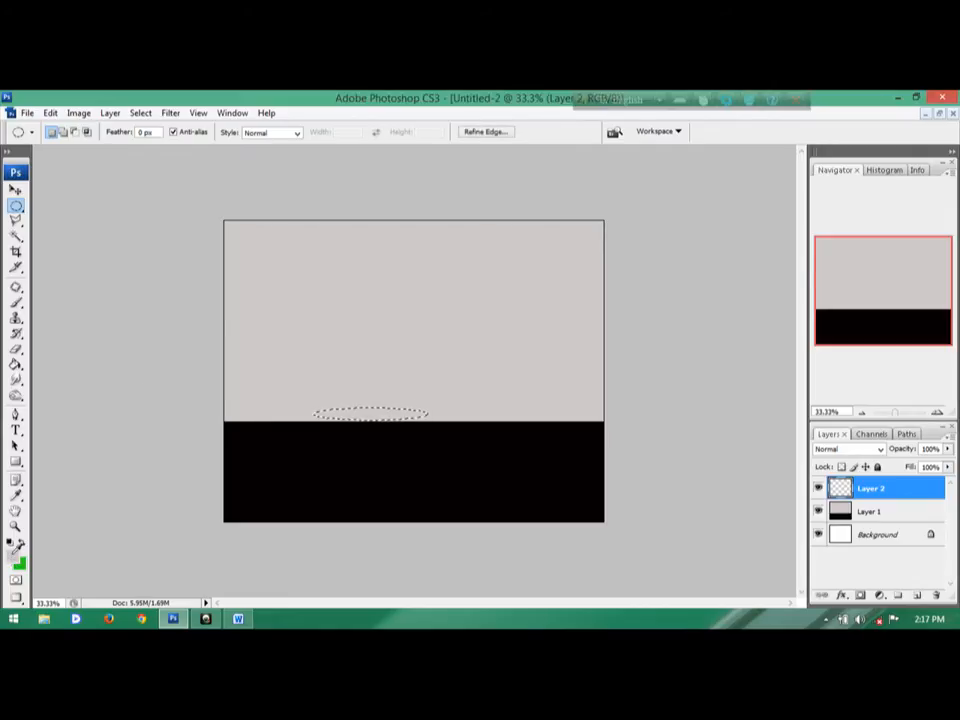
Step: Fill the flat elliptical selection on Layer 2 with medium grey #7b7979 and deselect it
left_click(12, 552)
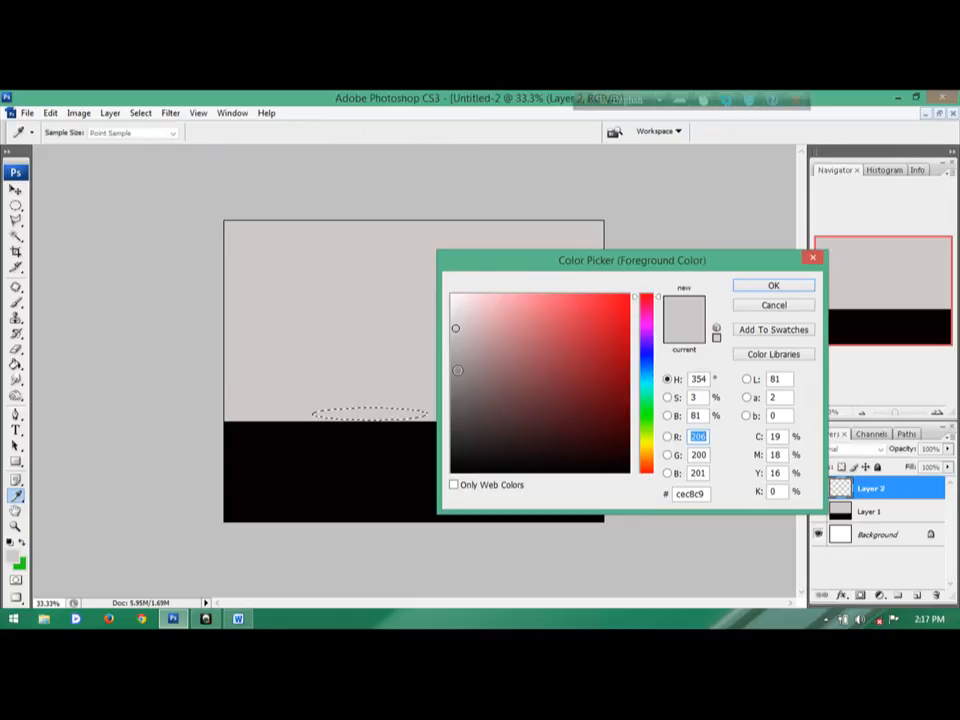
left_click_drag(456, 375, 456, 386)
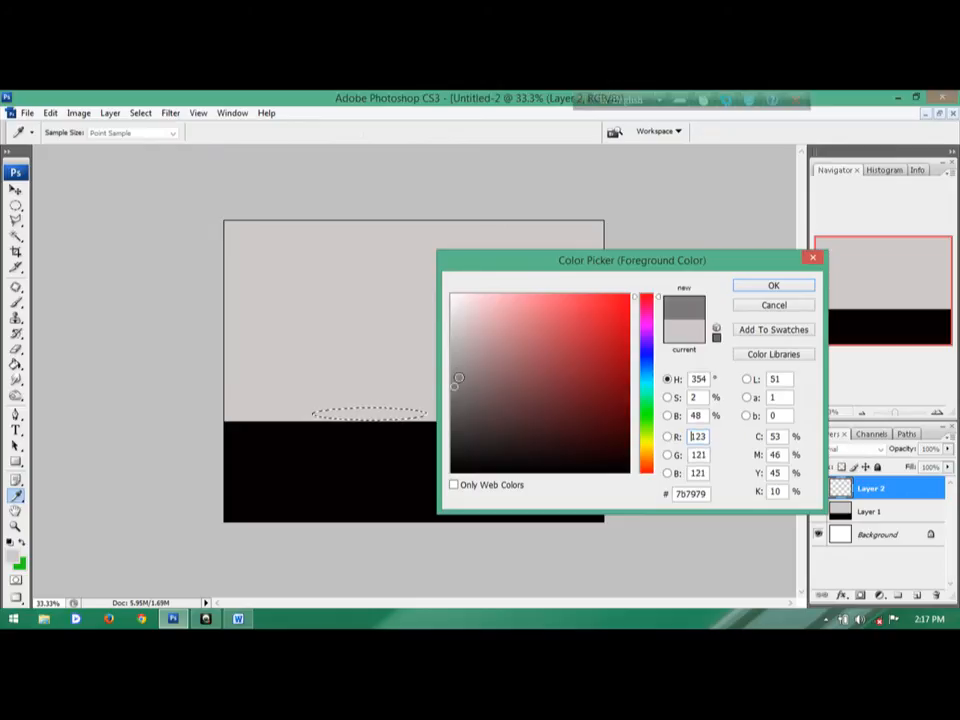
left_click(796, 288)
left_click(16, 365)
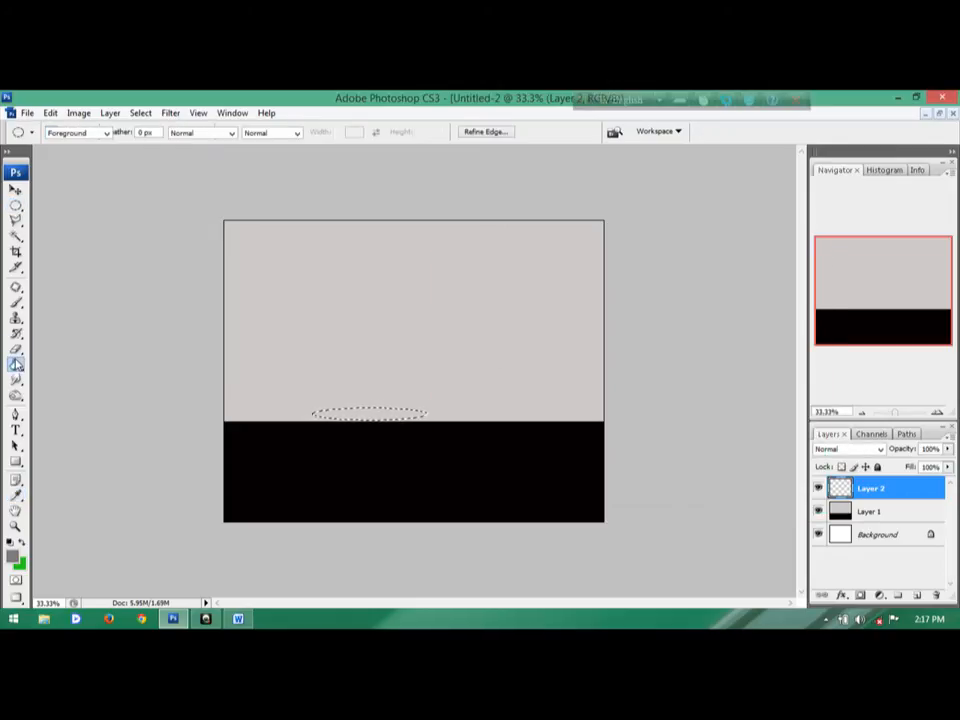
left_click(334, 411)
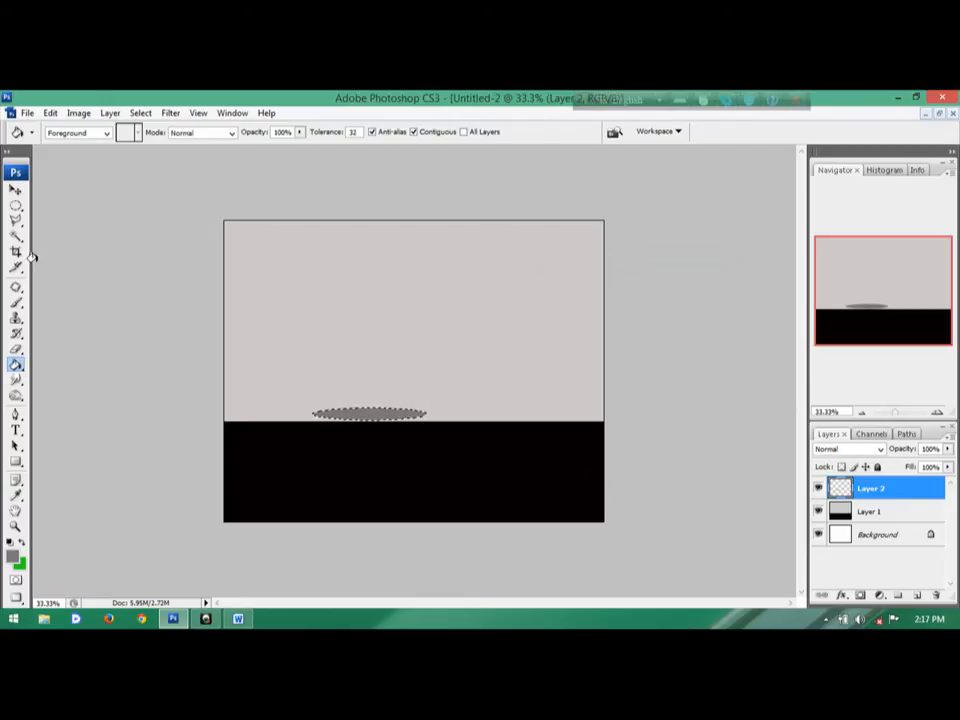
left_click(15, 206)
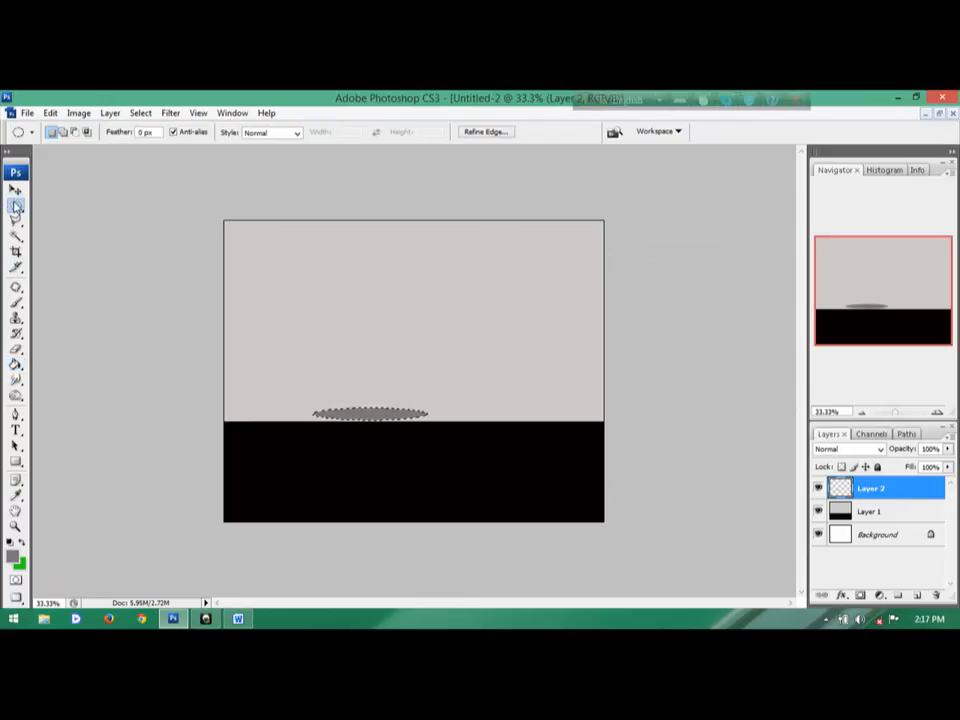
key("ctrl+d")
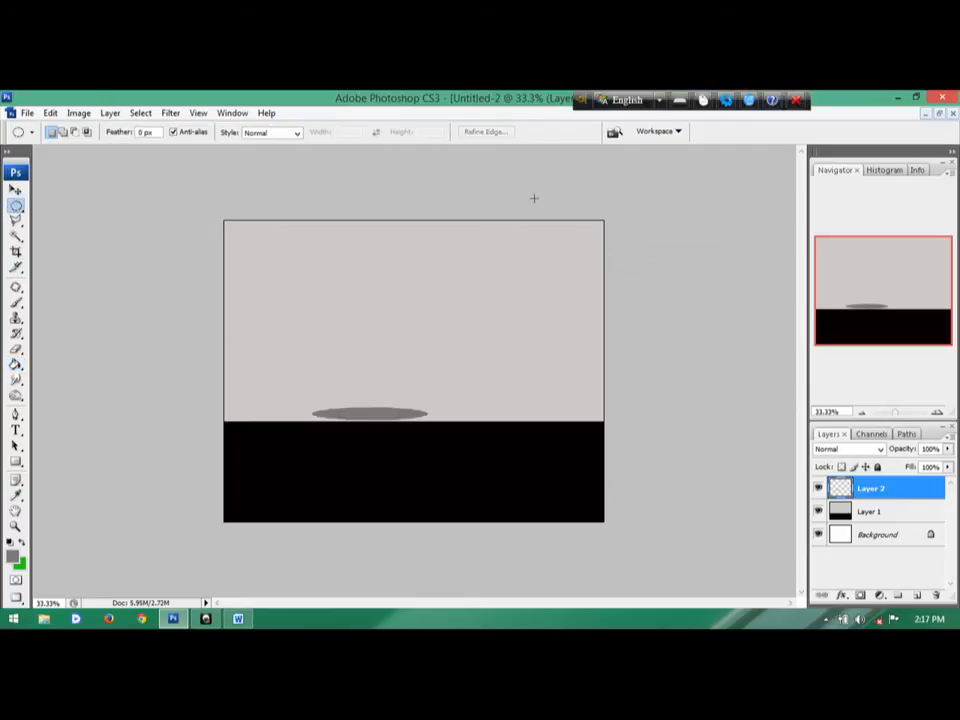
Step: Stretch the grey shadow ellipse vertically to about 111% height so it reaches the edge of the black strip
left_click(15, 189)
left_click_drag(370, 417, 369, 418)
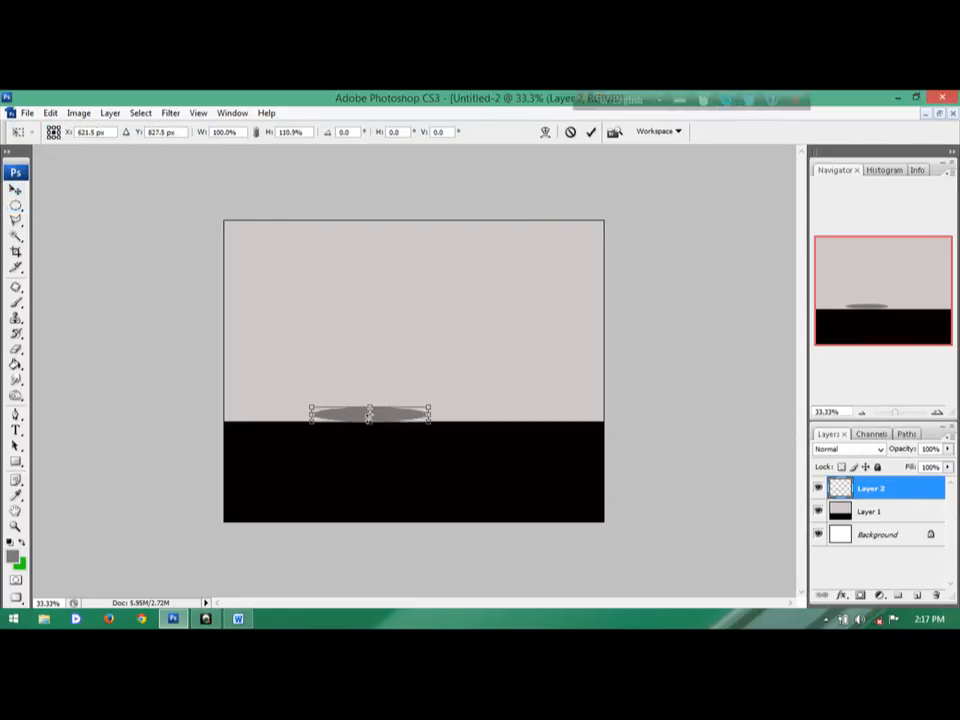
left_click(15, 206)
left_click(431, 300)
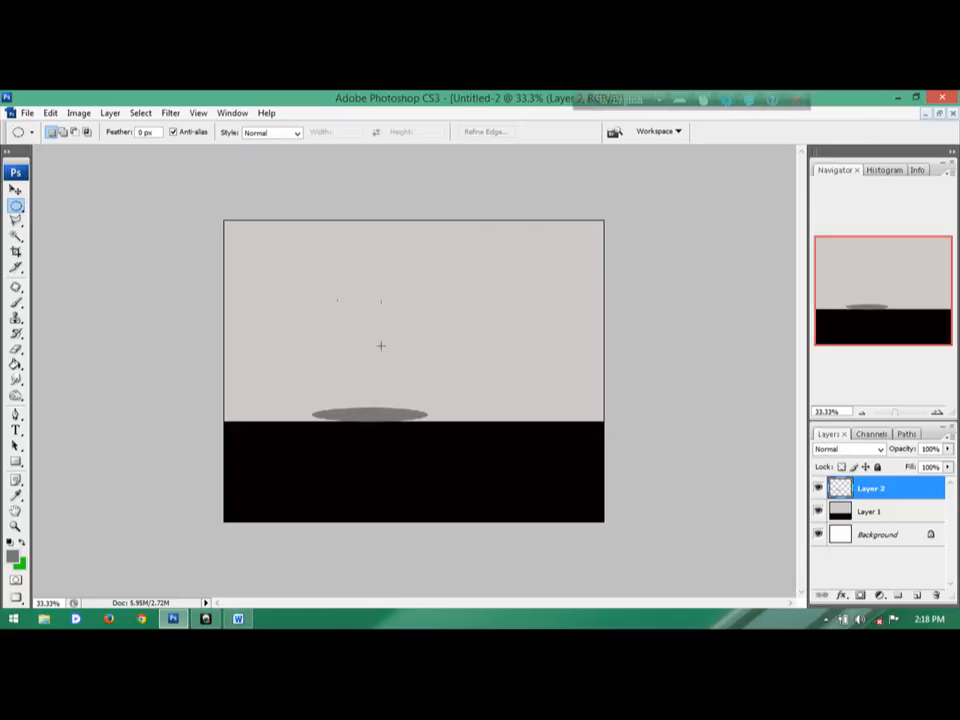
left_click_drag(380, 345, 440, 404)
left_click_drag(384, 332, 362, 341)
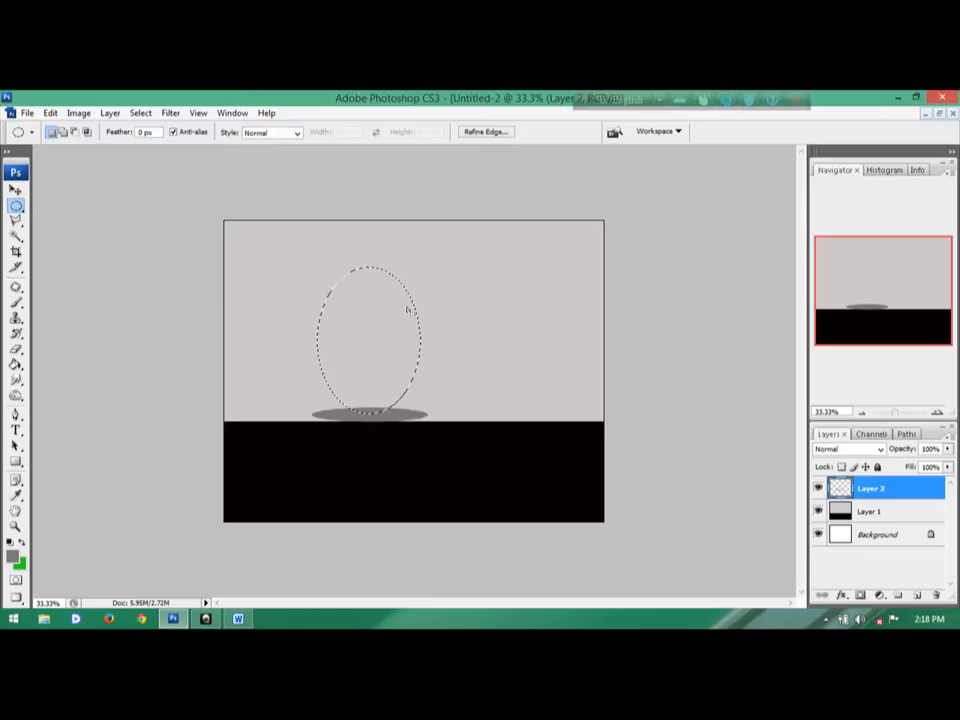
Step: Set the foreground colour to bright red #f5061c
left_click(10, 558)
left_click(625, 300)
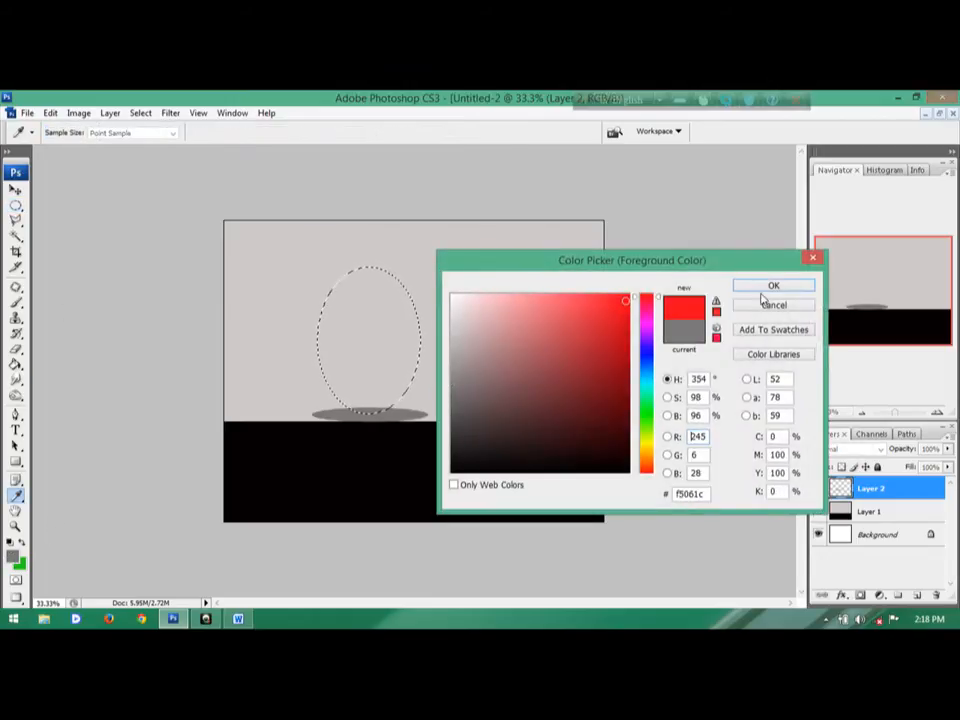
left_click(770, 287)
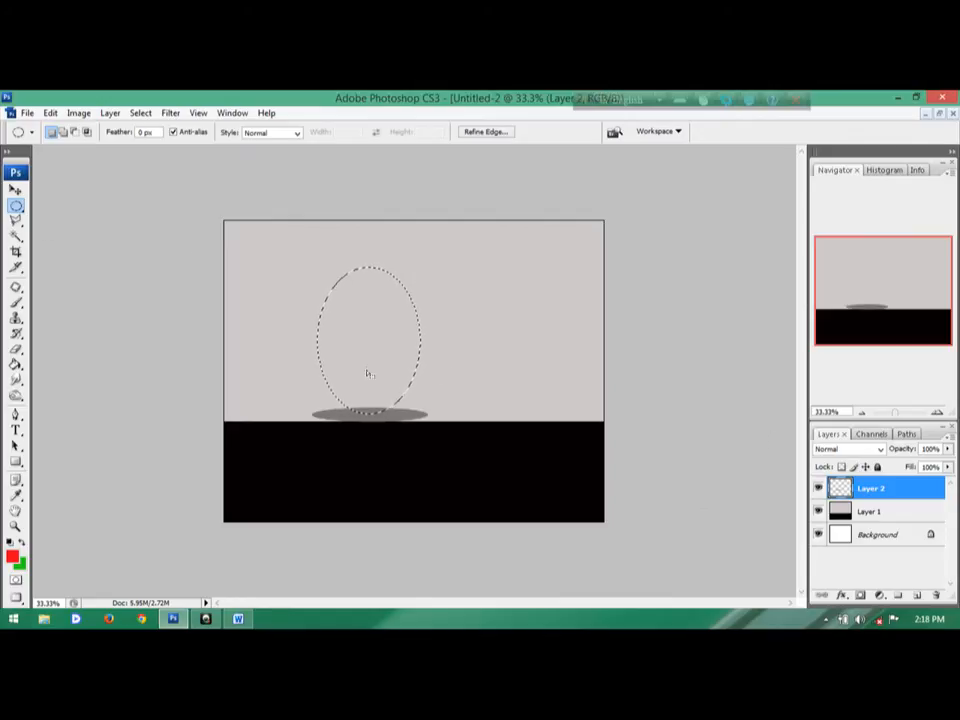
Step: Add a new layer above Layer 2 and place a tall upright elliptical selection standing centred on the grey shadow
left_click(368, 310)
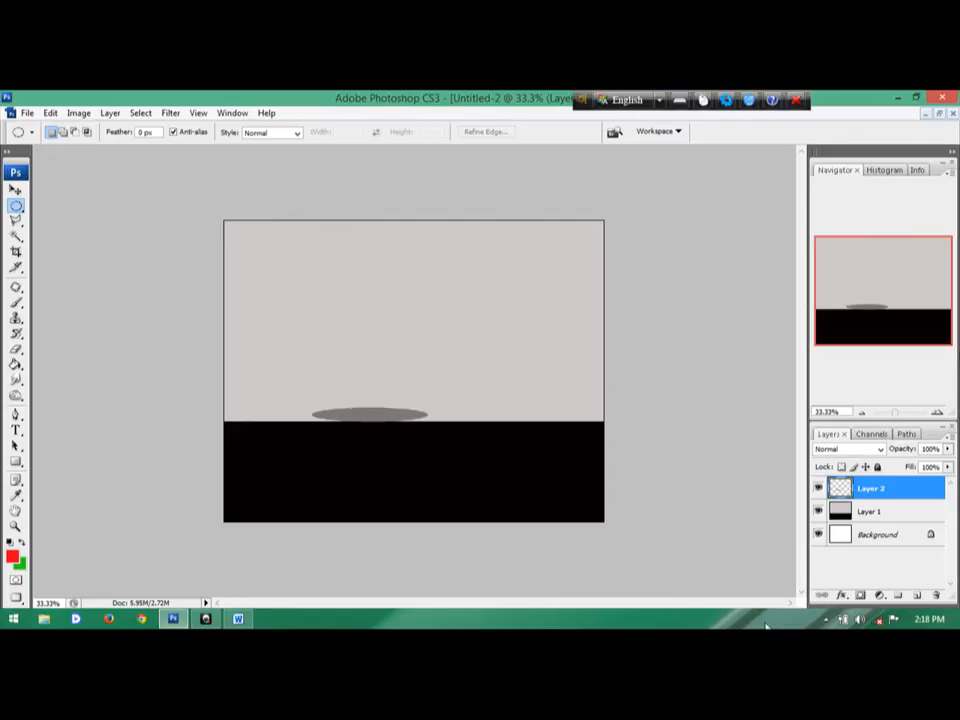
left_click(917, 594)
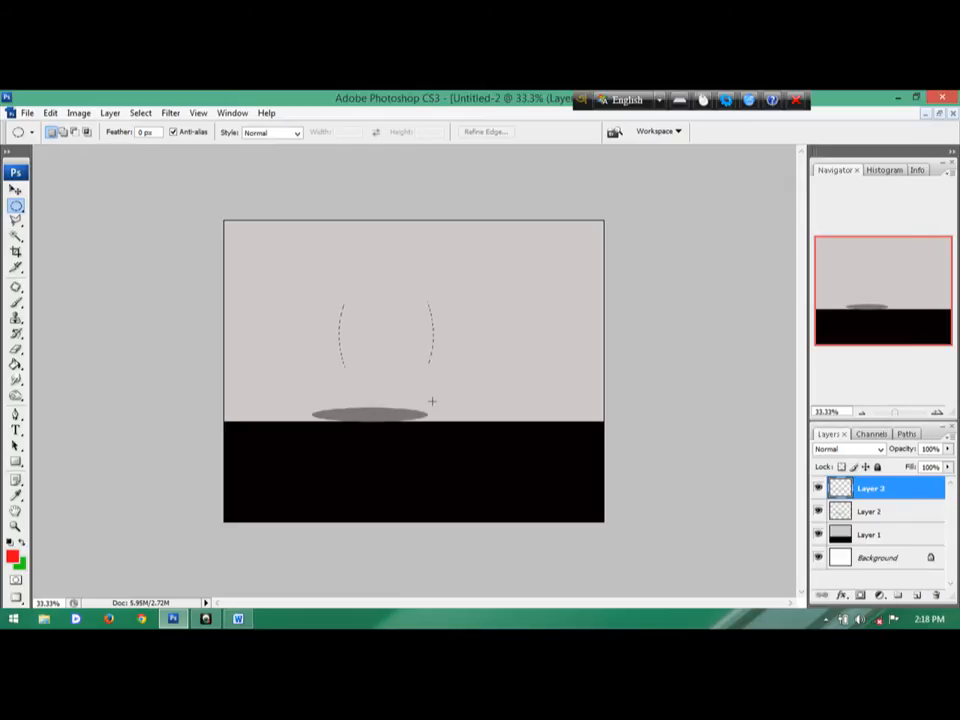
mouse_move(441, 408)
left_mouse_down()
mouse_move(428, 415)
mouse_move(441, 413)
left_mouse_up()
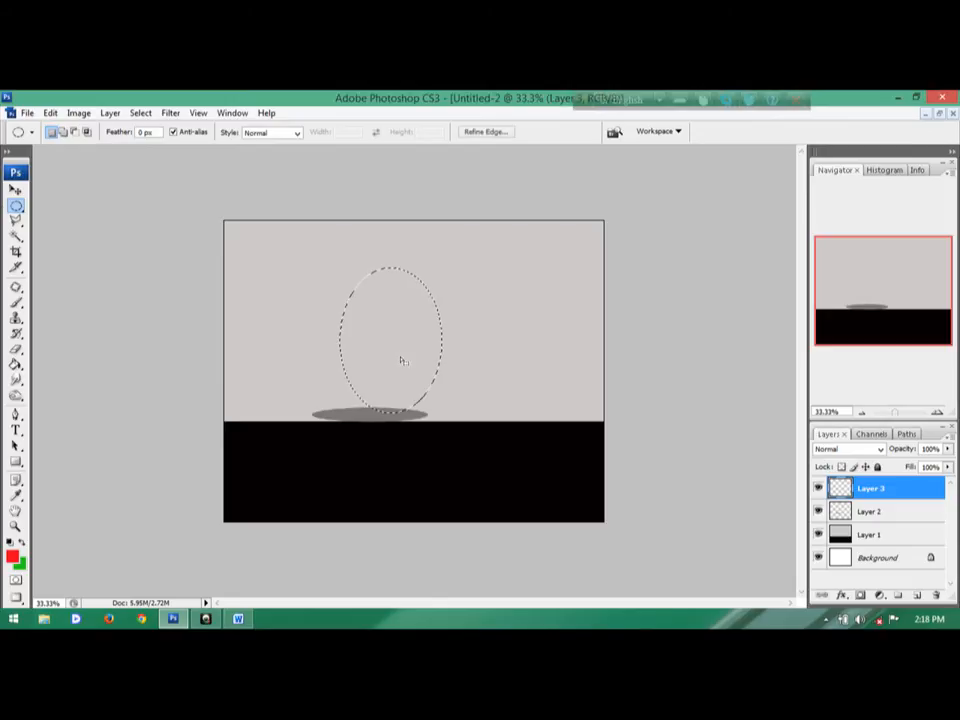
left_click_drag(375, 349, 351, 351)
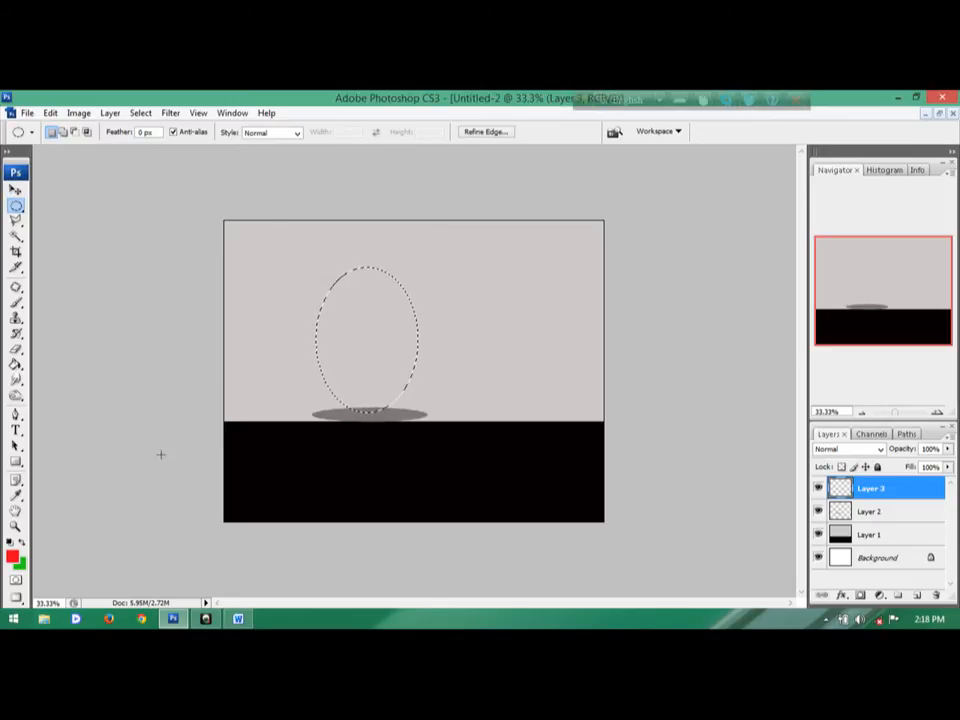
Step: Fill the upright elliptical selection on Layer 3 with the red foreground colour and deselect it
left_click(16, 364)
left_click(363, 324)
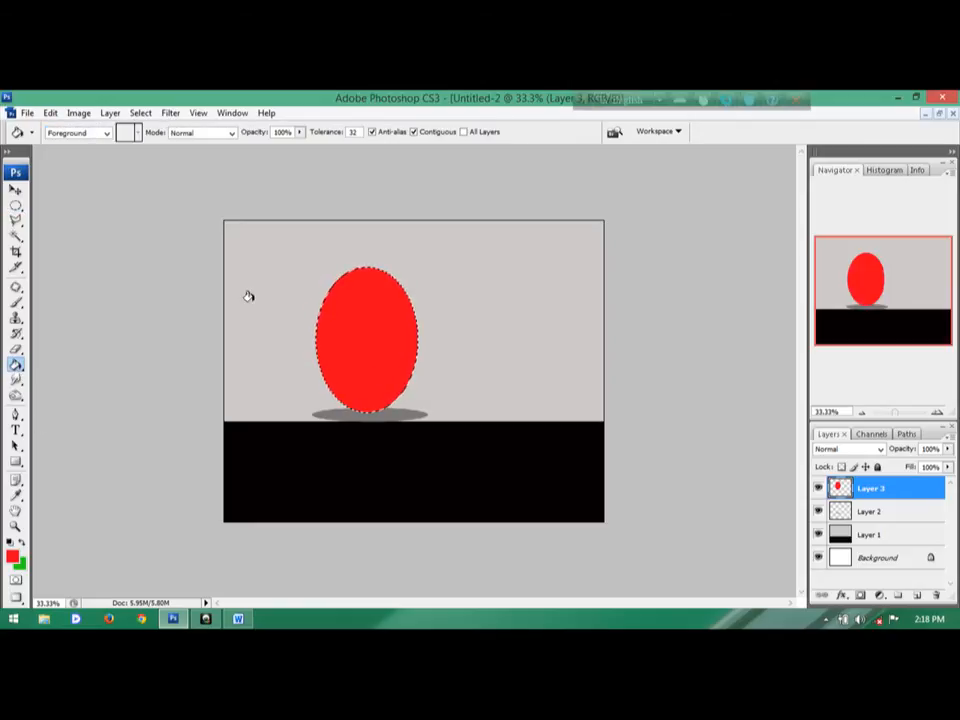
left_click(16, 205)
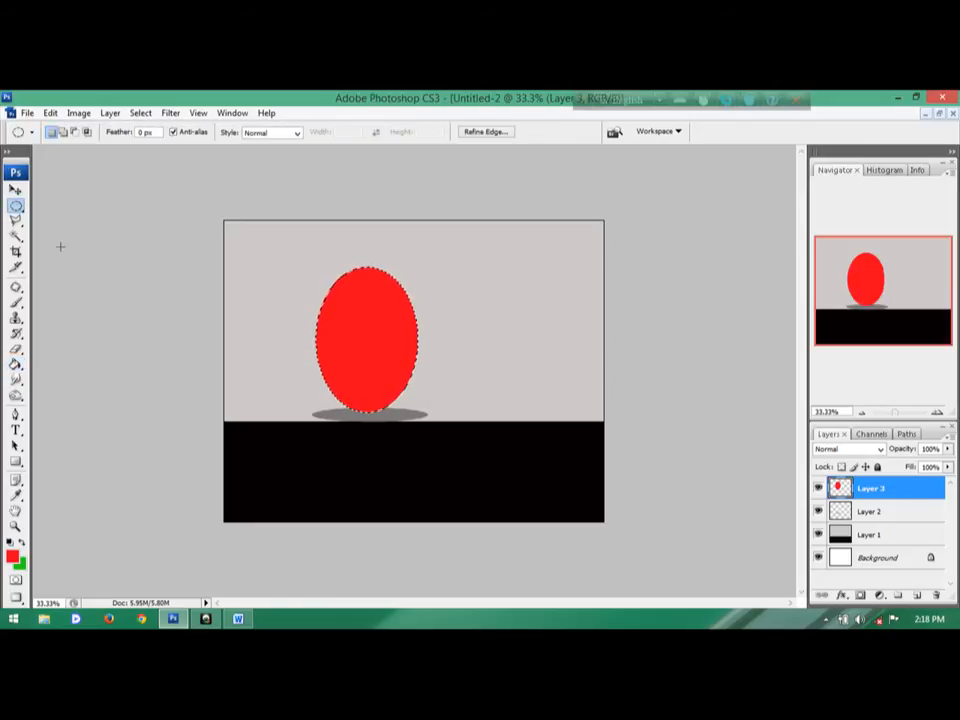
left_click(375, 343)
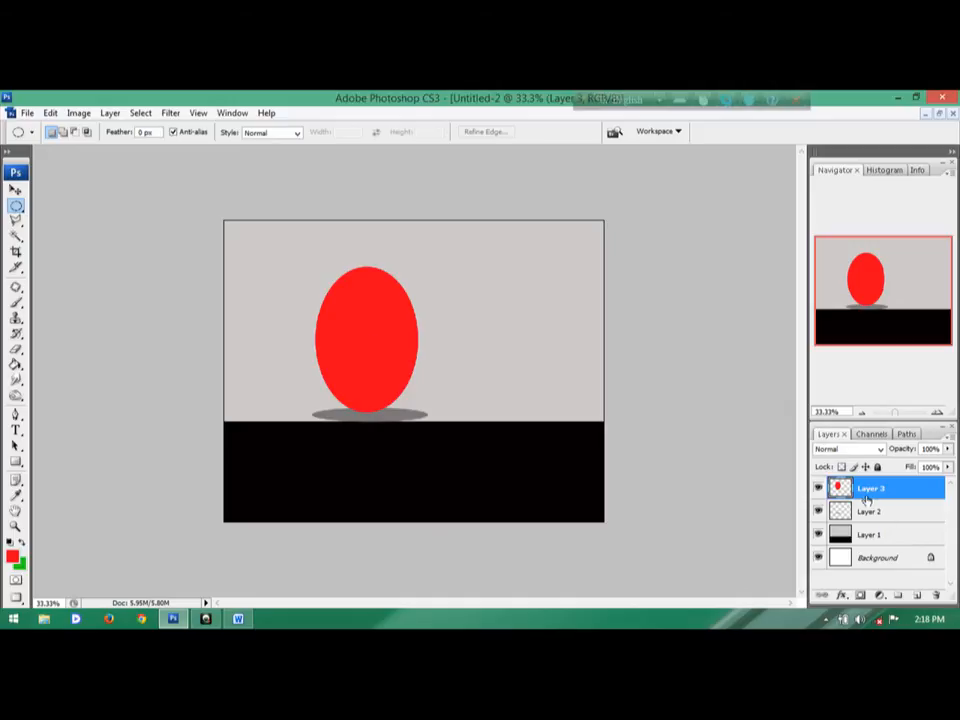
Step: Give the red ellipse's layer an Inner Shadow with 85% opacity, angle -37°, distance 15 px, choke 32% and size 24 px
left_click(843, 596)
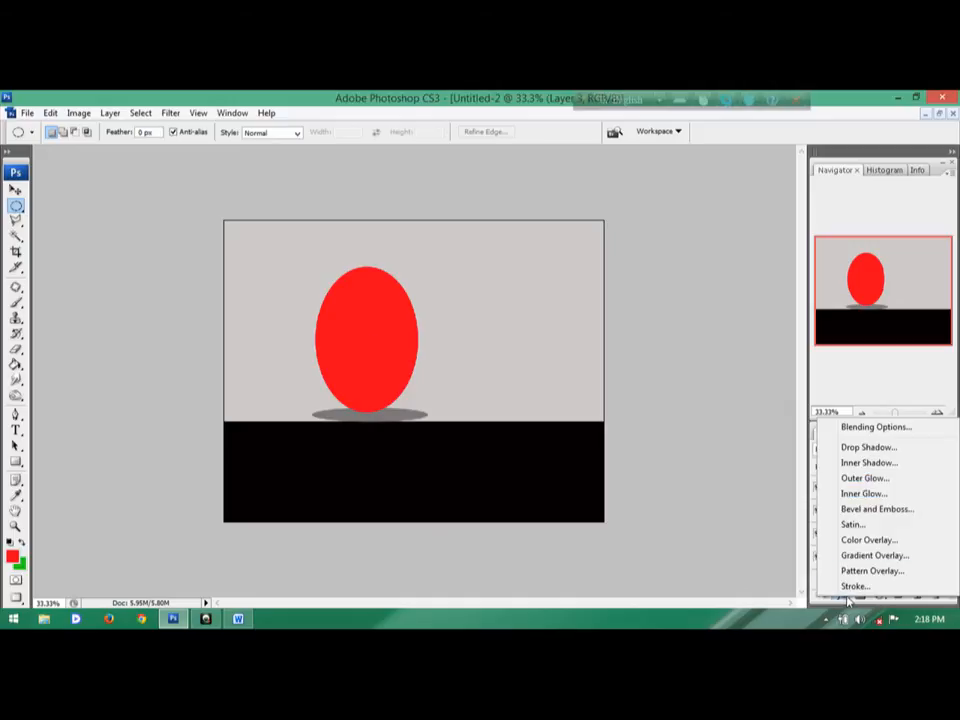
left_click(866, 463)
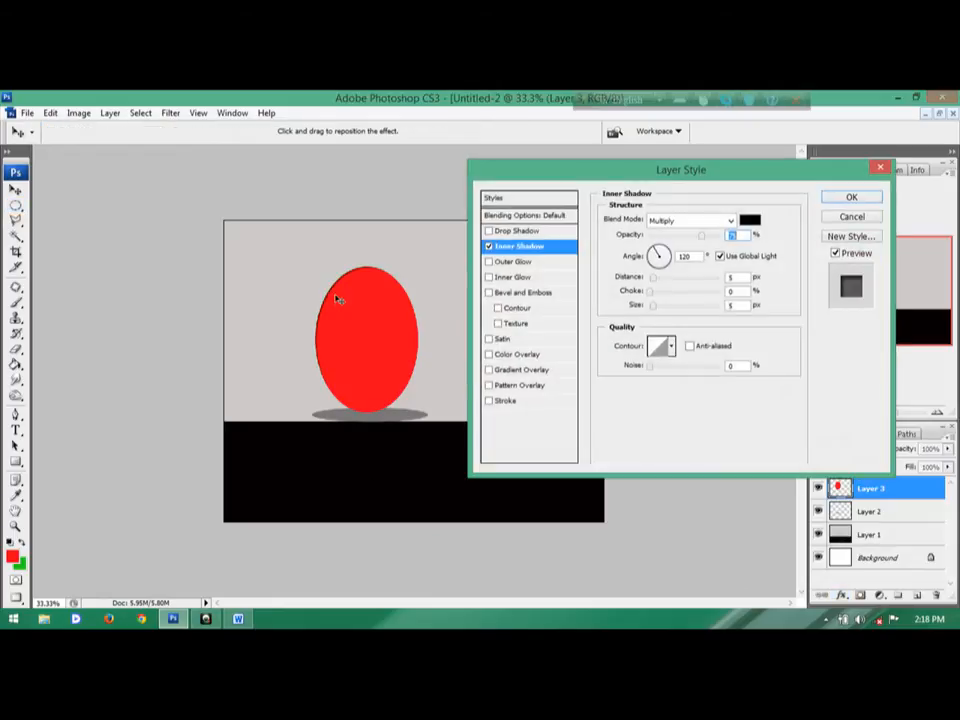
left_click_drag(691, 175, 725, 180)
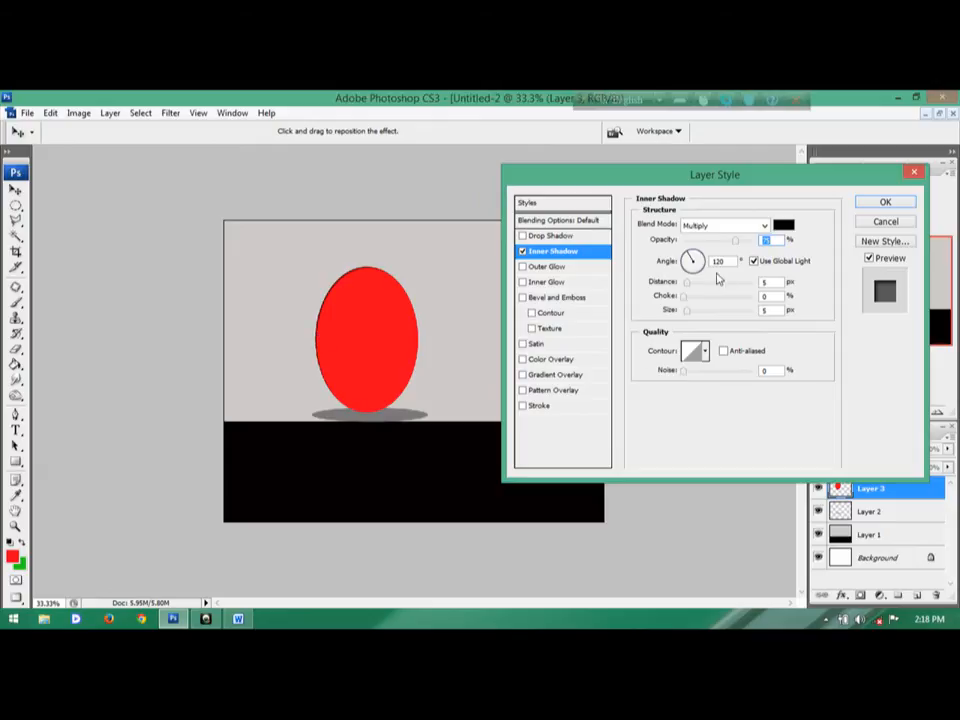
left_click_drag(698, 260, 742, 243)
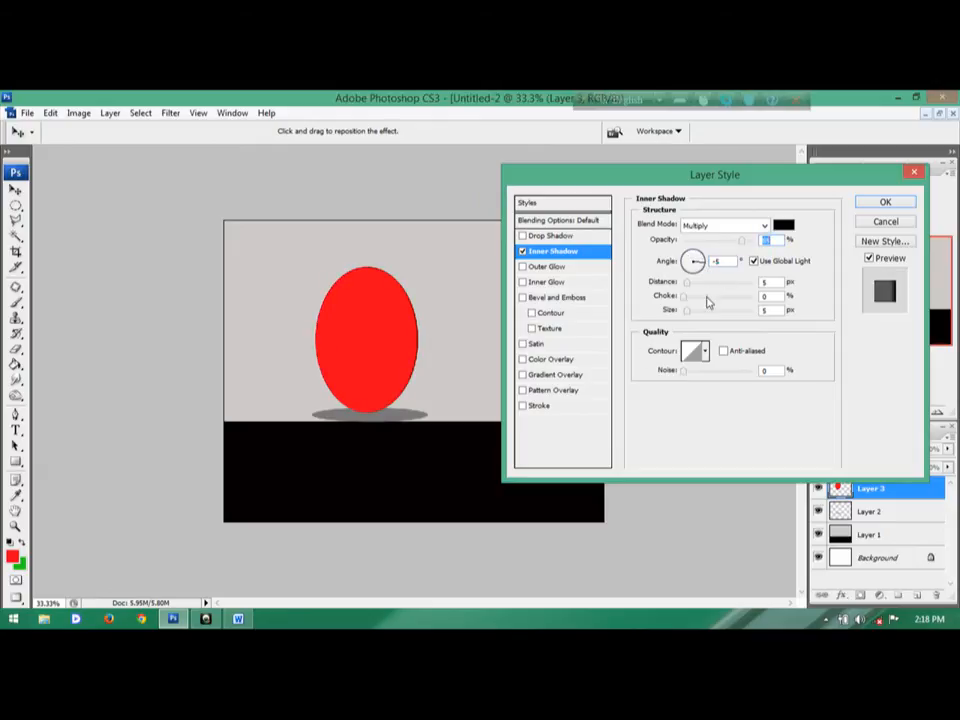
left_click_drag(687, 282, 696, 303)
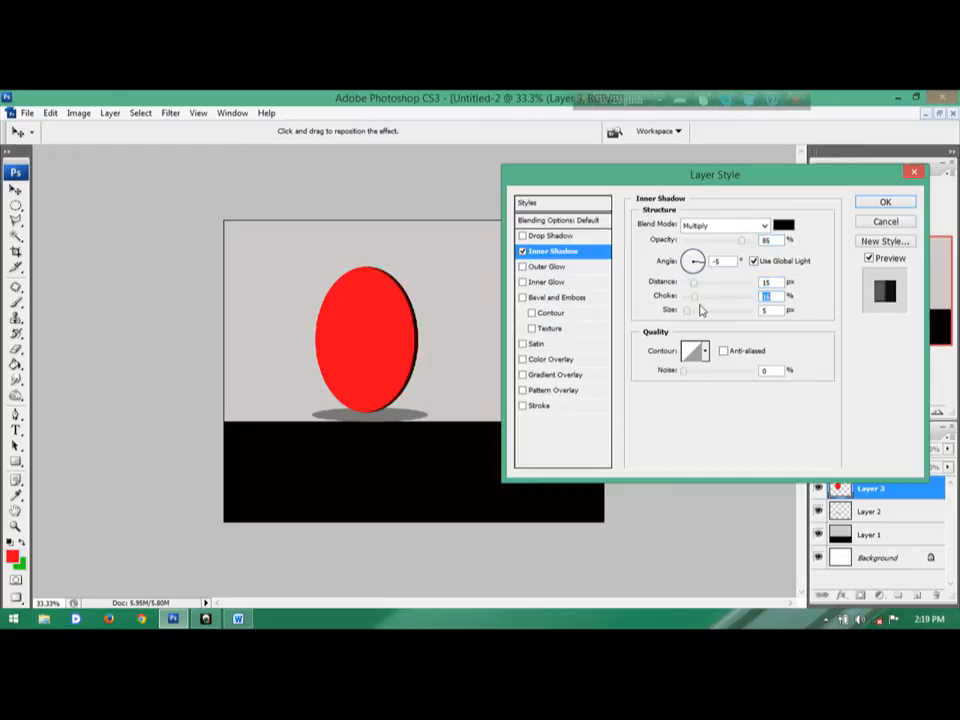
left_click_drag(685, 315, 697, 318)
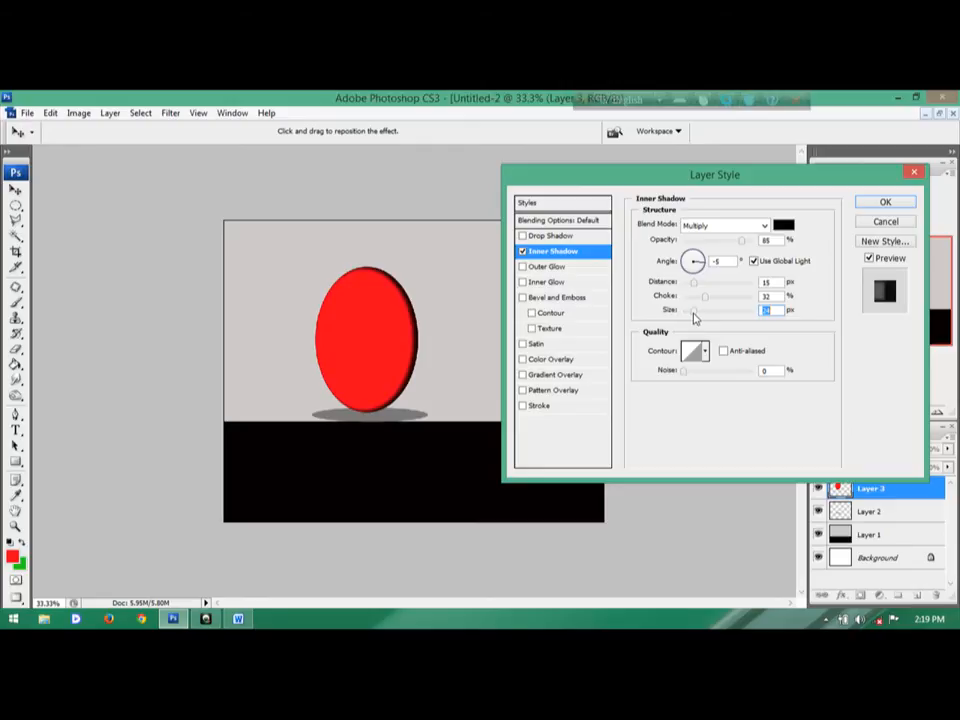
left_click(697, 259)
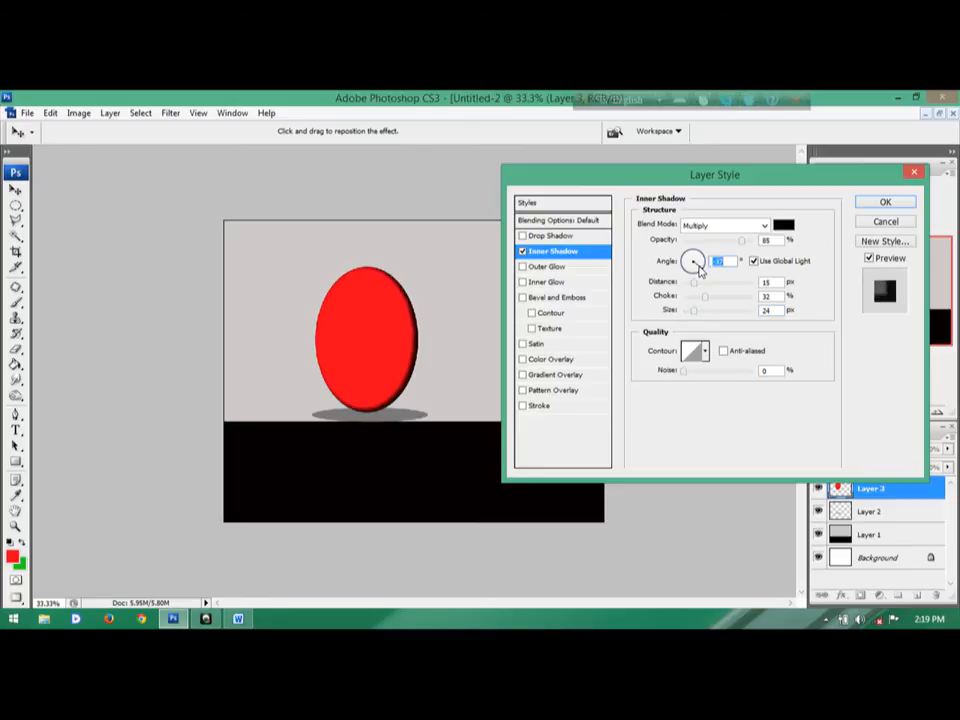
Step: Add a Drop Shadow to the red ellipse with a 9 px distance and an enlarged, softer size, and apply the layer style
left_click(563, 236)
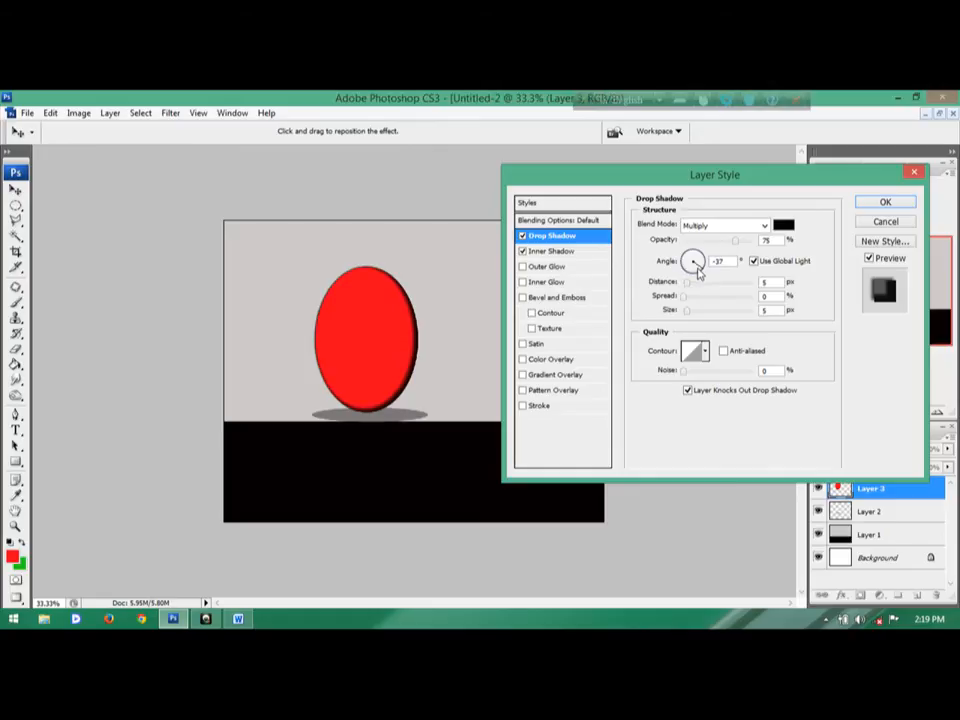
left_click_drag(687, 284, 699, 318)
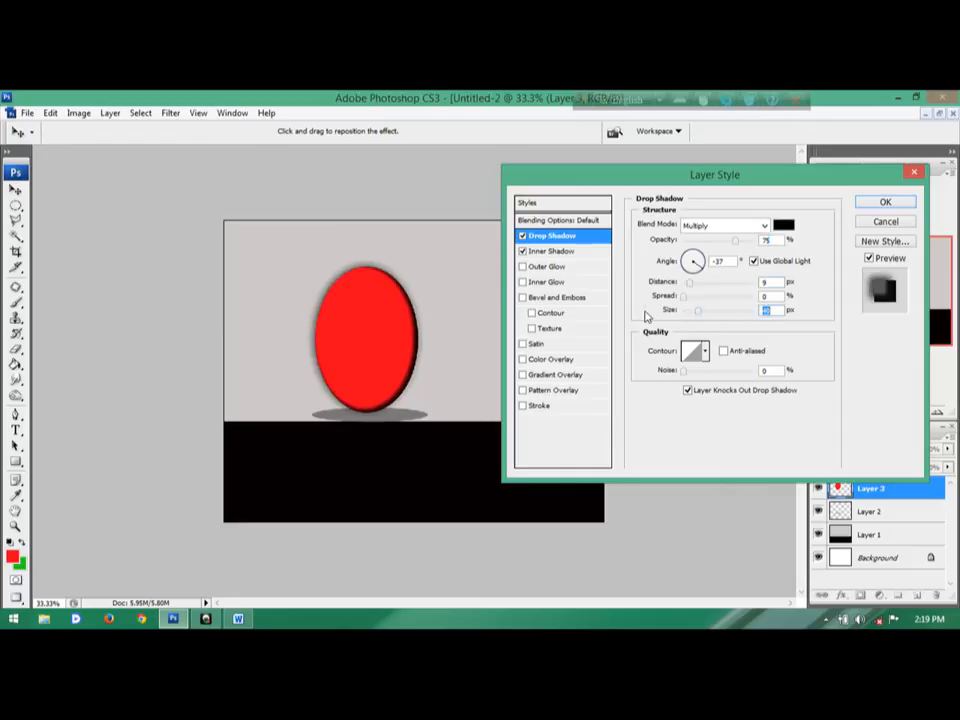
left_click(885, 204)
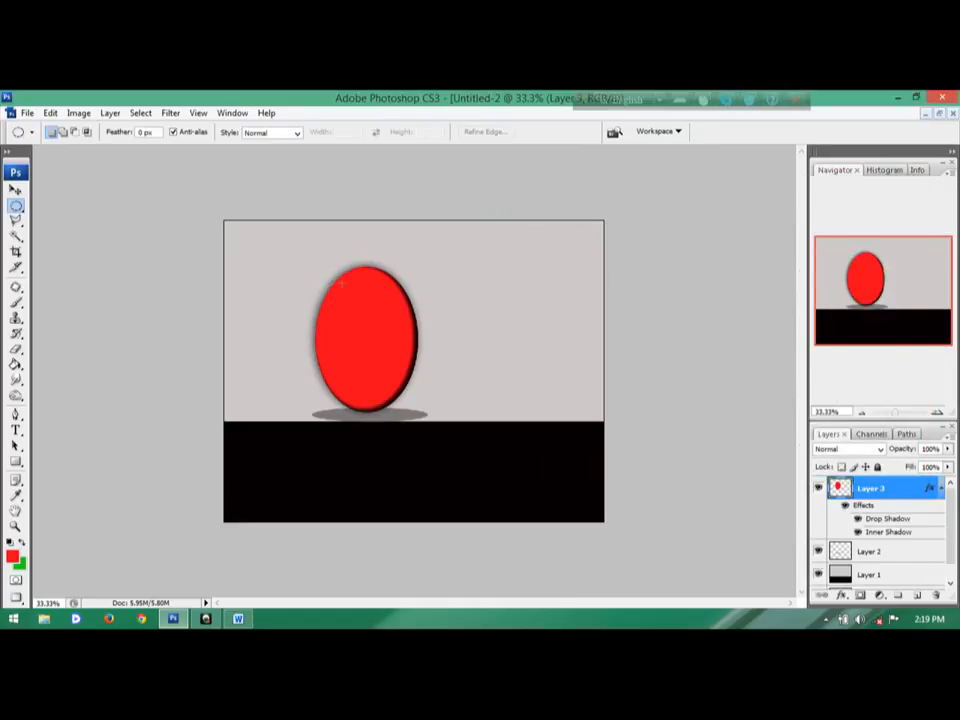
Step: Arrange the Untitled-2 and Untitled-1 documents as side-by-side windows for comparison and make Untitled-2 active
left_click(940, 113)
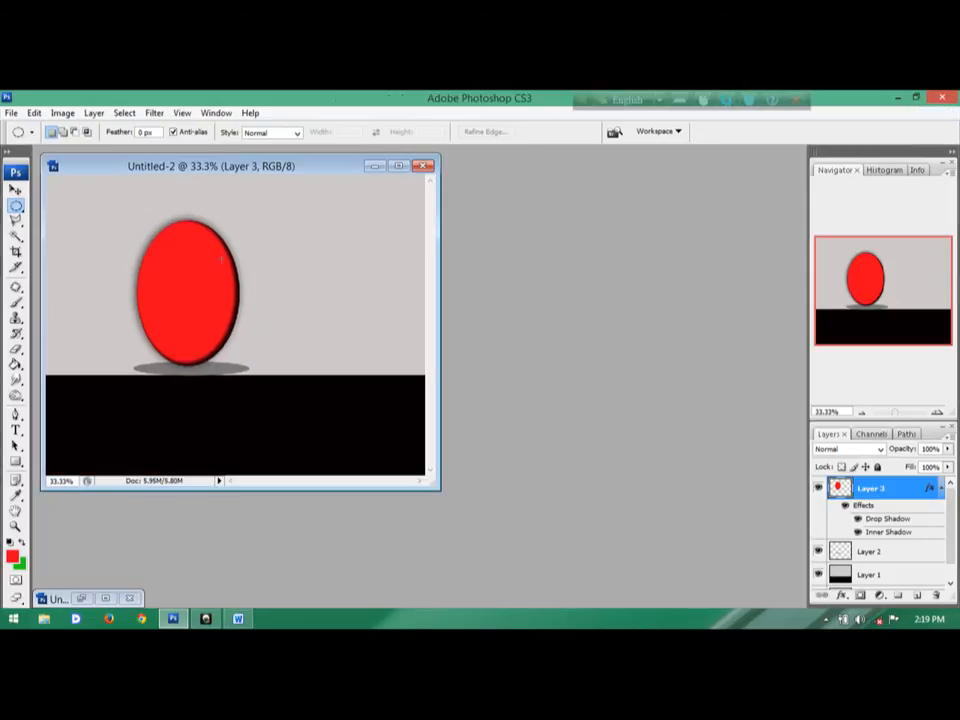
left_click(103, 597)
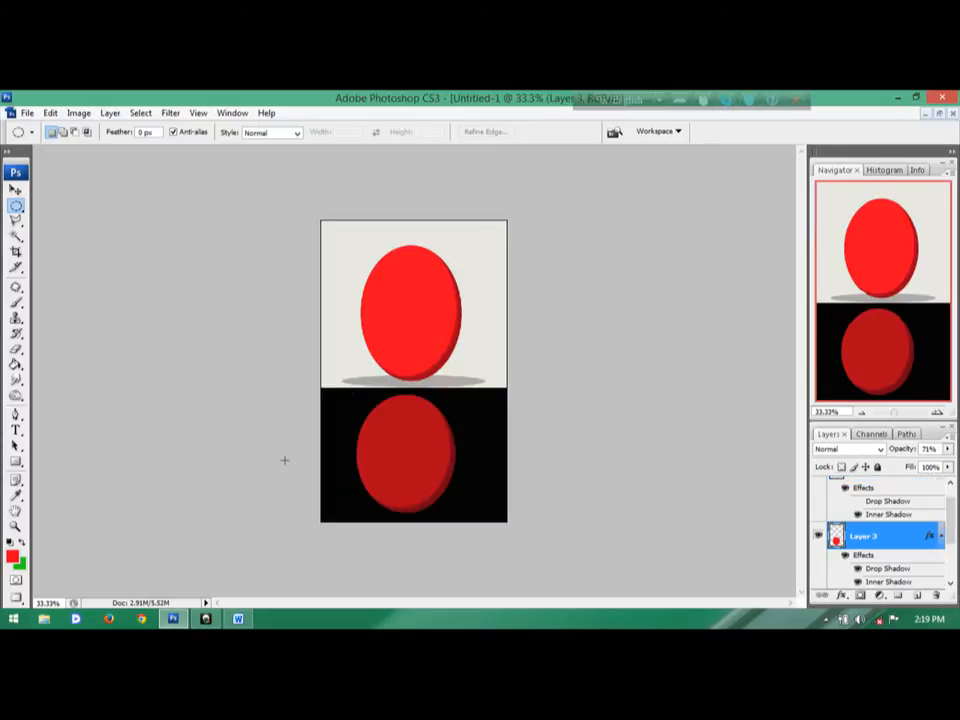
left_click(940, 113)
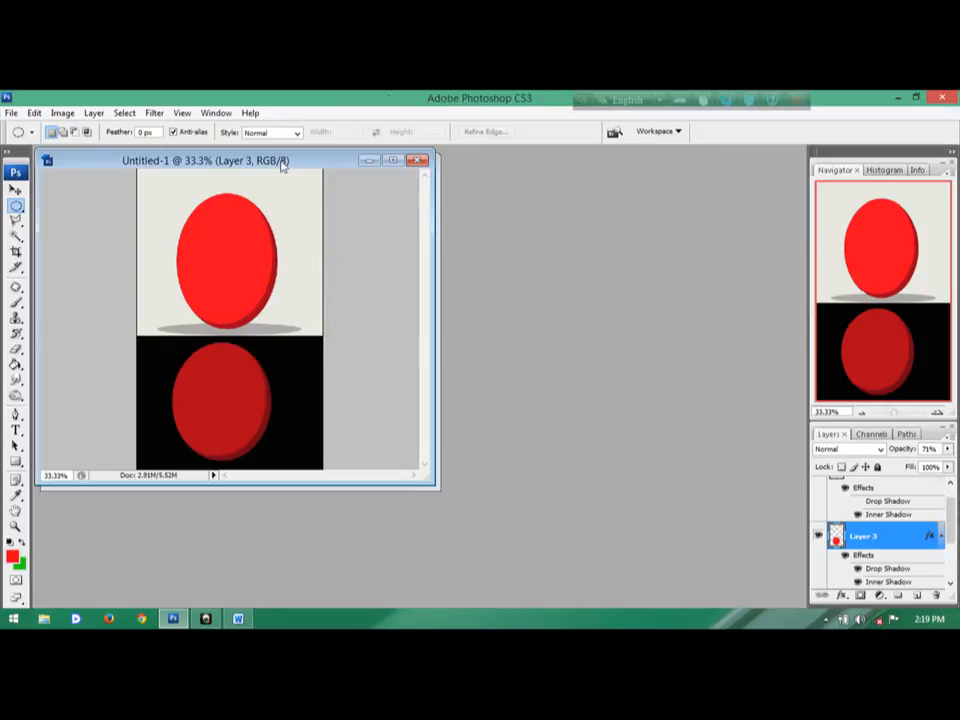
left_click_drag(281, 163, 626, 181)
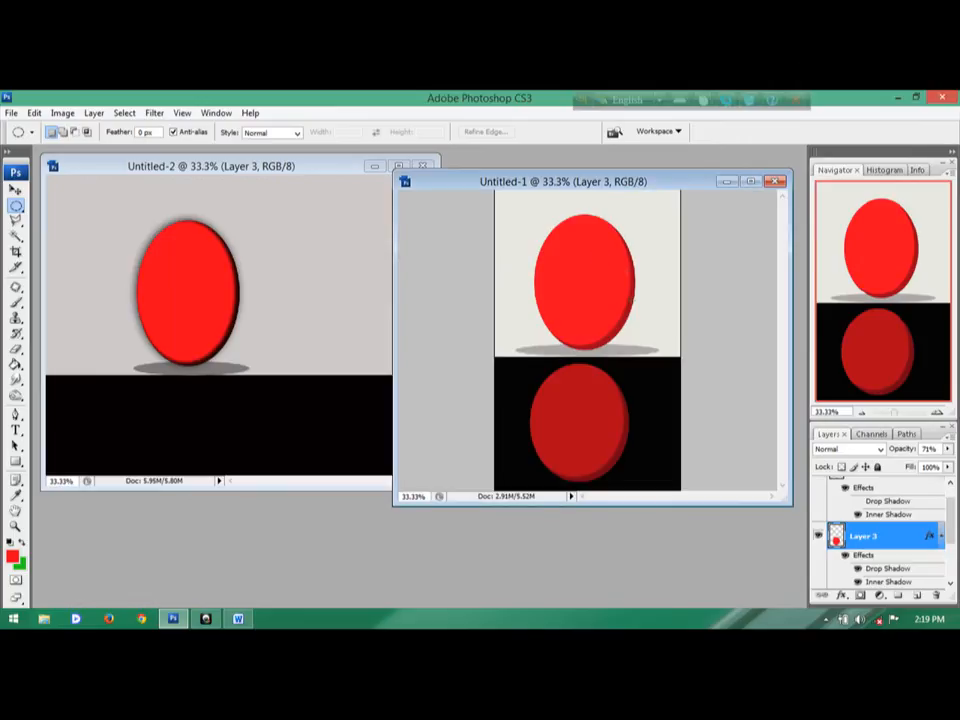
left_click(276, 170)
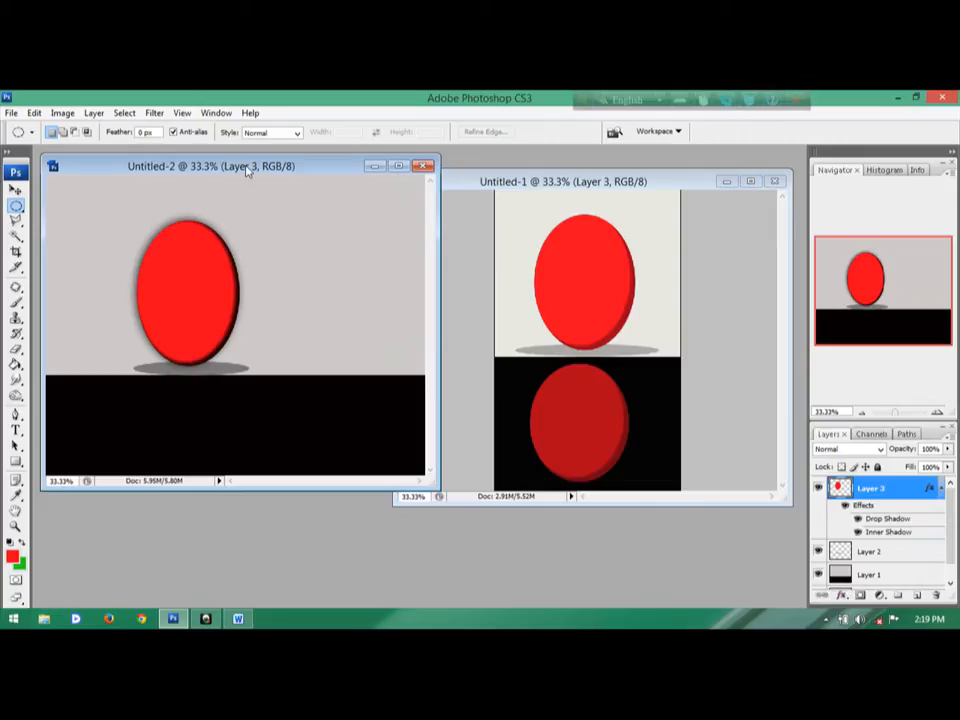
left_click(841, 598)
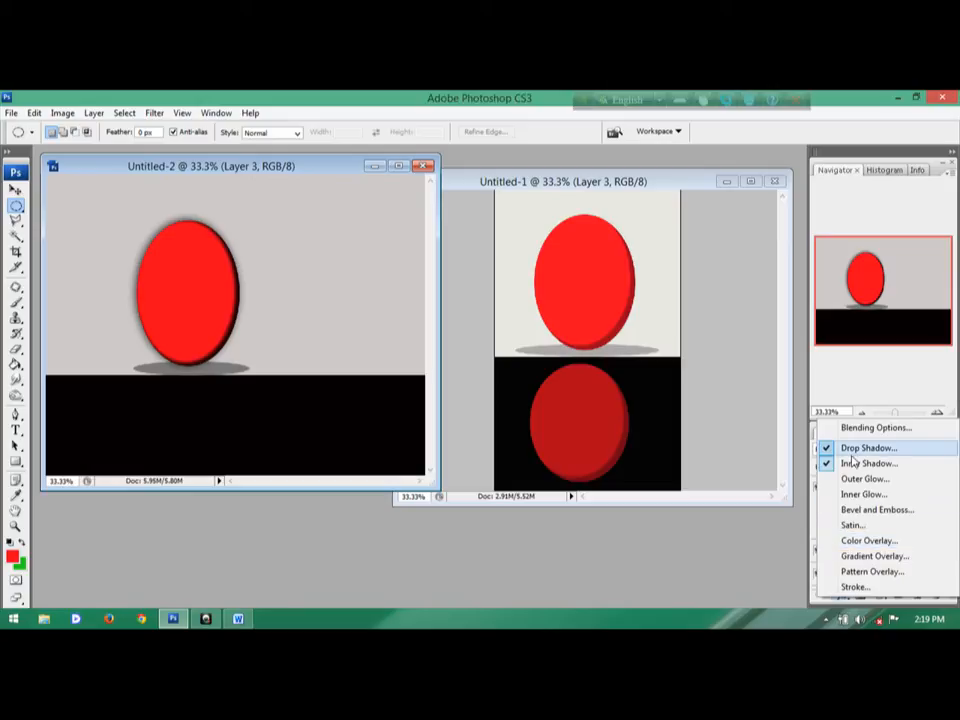
left_click(854, 465)
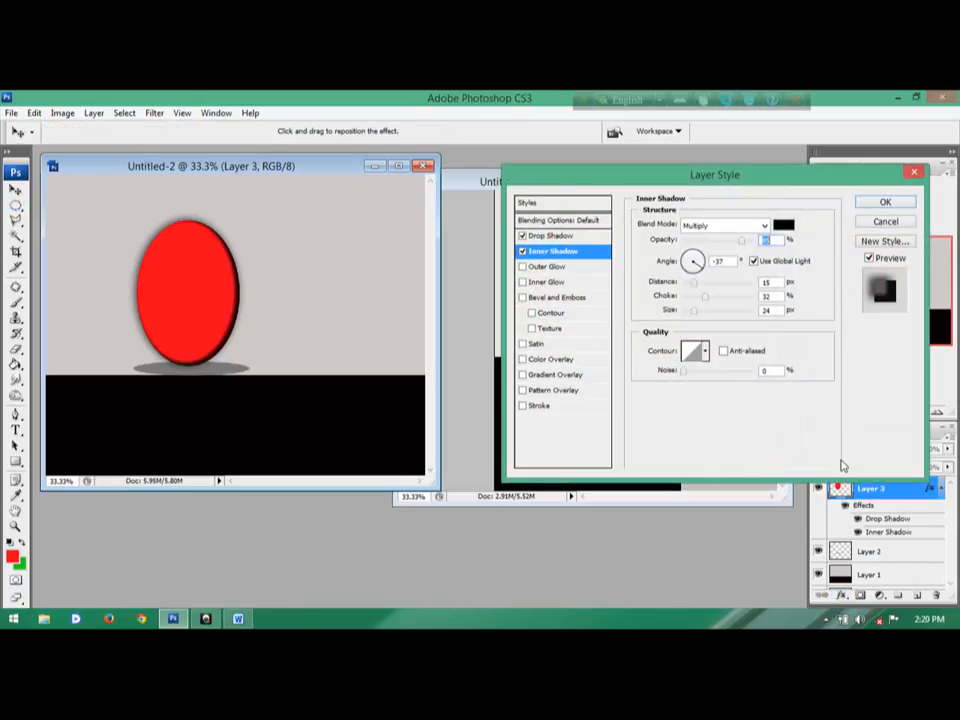
left_click(782, 225)
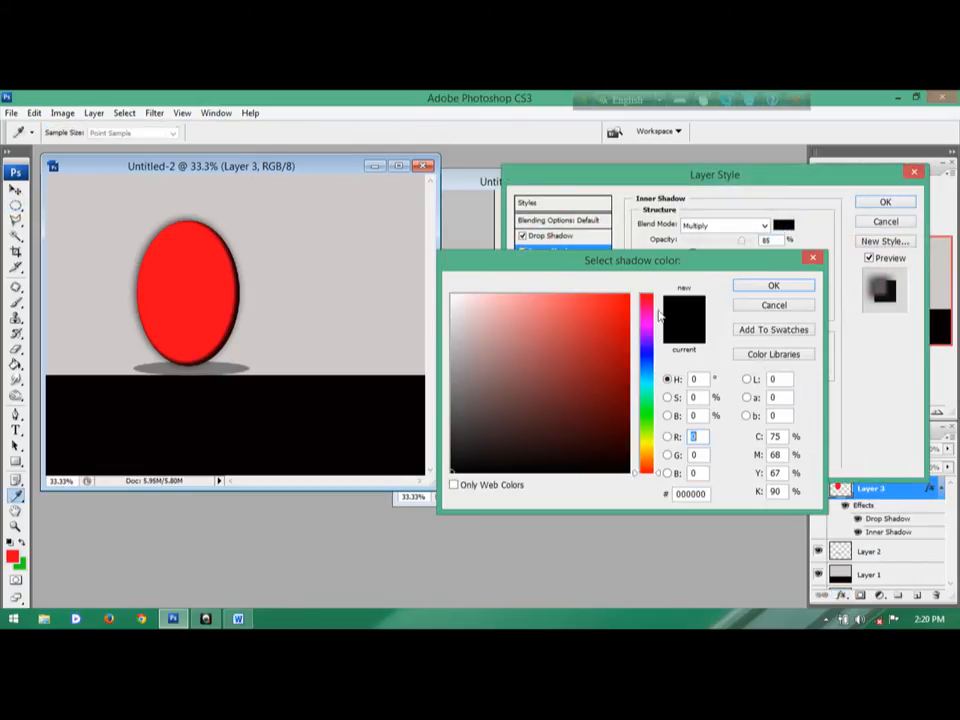
left_click(646, 370)
left_click_drag(590, 364, 566, 369)
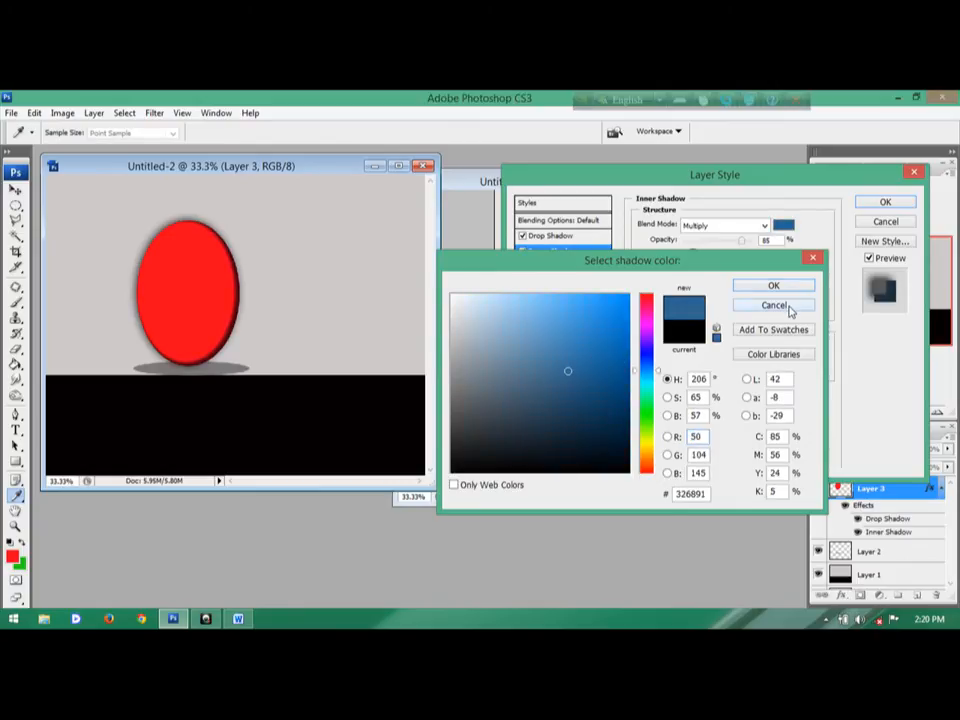
left_click(775, 305)
left_click_drag(791, 182, 657, 318)
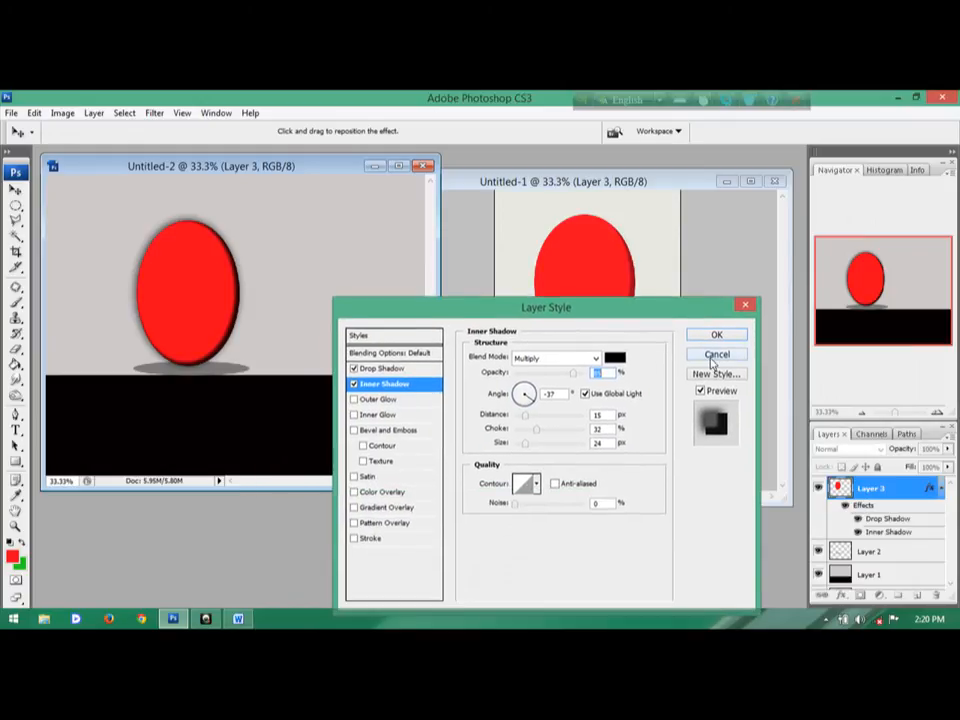
left_click(712, 360)
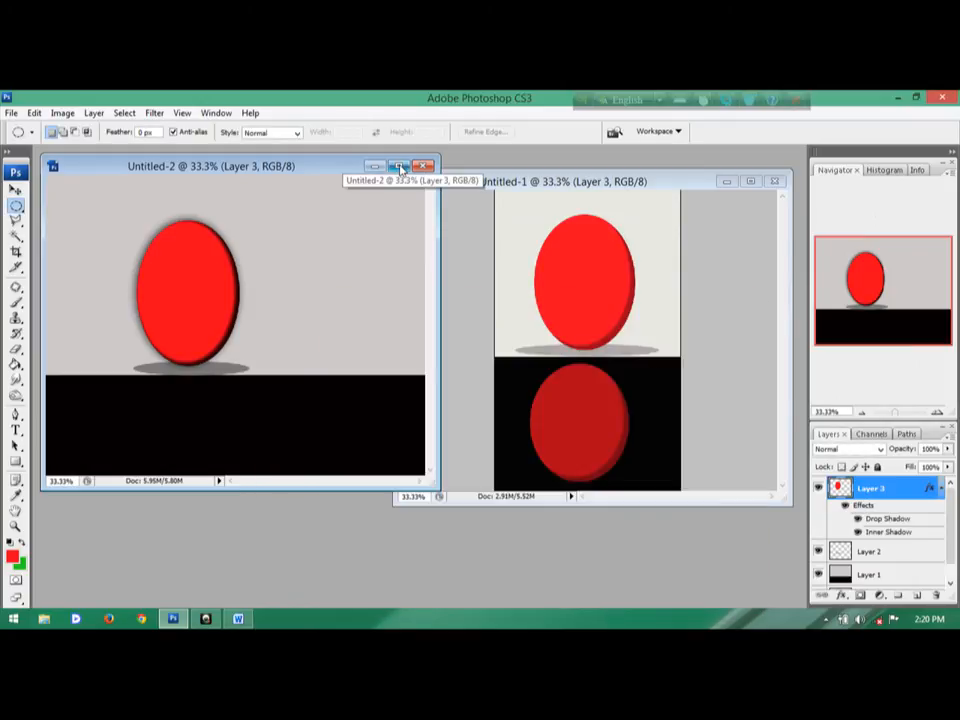
Step: Maximize the Untitled-2 document, duplicate the red ellipse's Layer 3 and hide the Drop Shadow effect on the copy
left_click(399, 166)
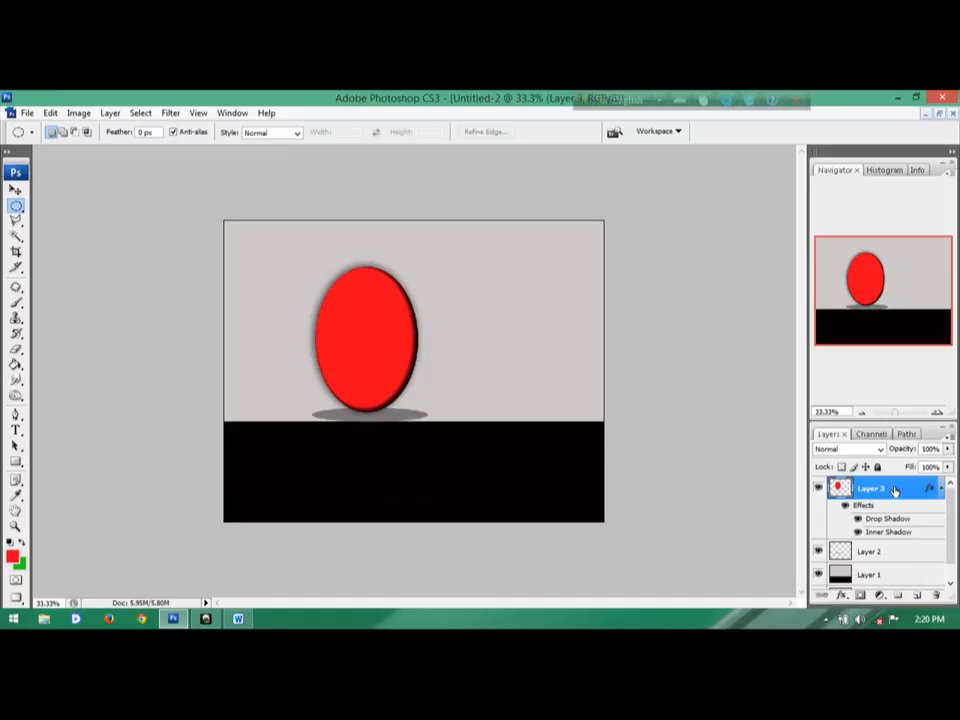
left_click_drag(895, 490, 920, 597)
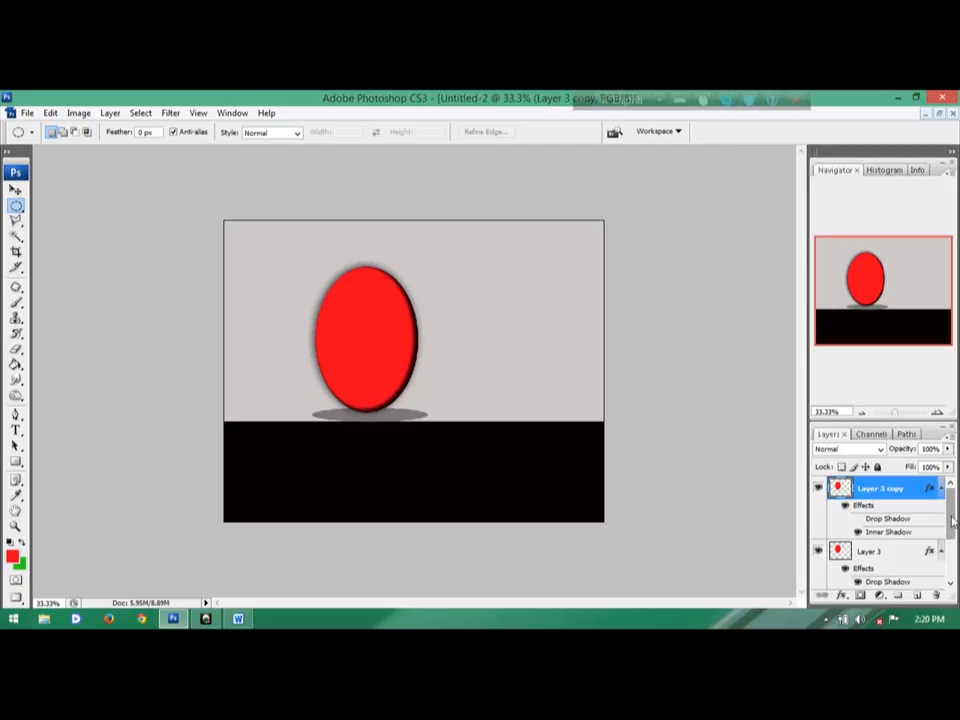
Step: Flip the original Layer 3 ellipse vertically onto the black floor, scaled to 88.4% width and -68.8% height, and apply the transformation
scroll(886, 531, "down", 2)
left_click(886, 527)
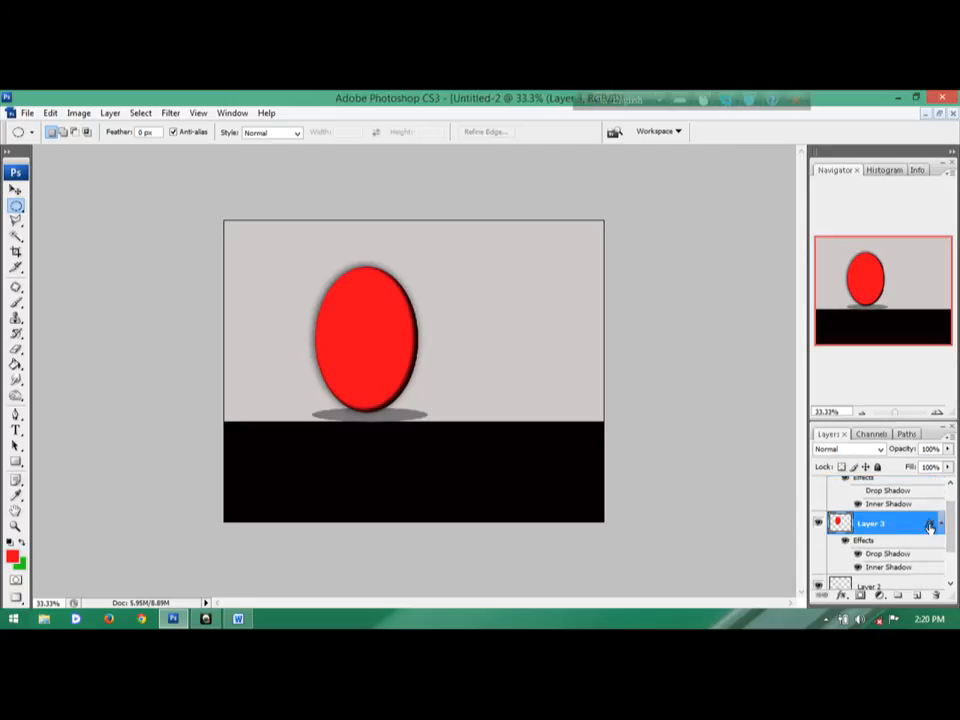
left_click_drag(951, 529, 951, 515)
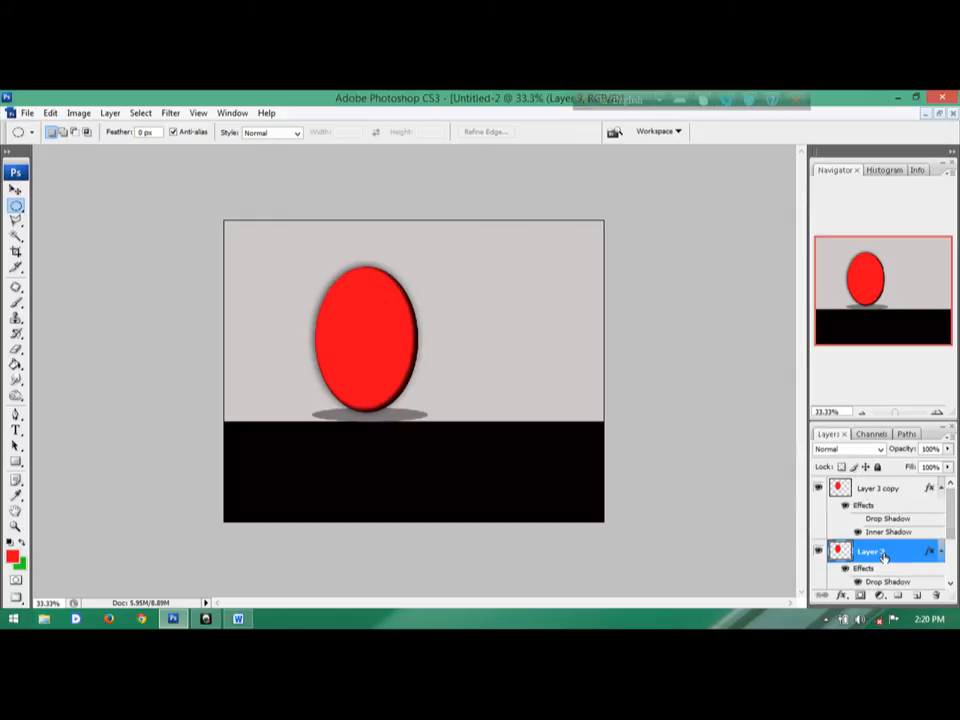
key("v")
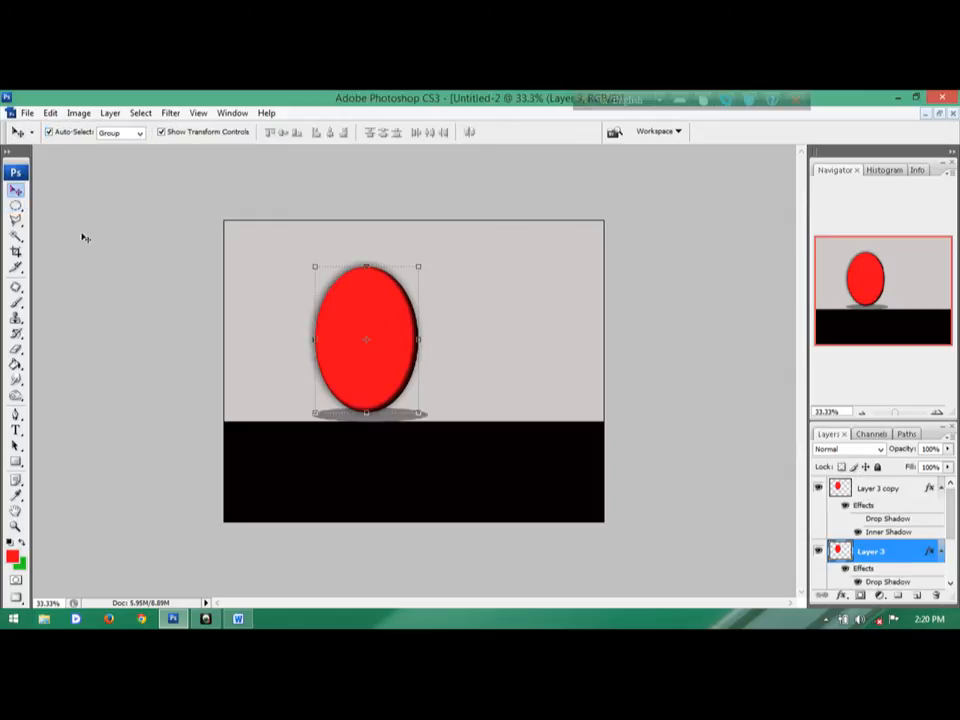
left_click_drag(366, 266, 368, 520)
left_click_drag(367, 468, 367, 482)
mouse_move(368, 412)
left_mouse_down()
mouse_move(368, 430)
mouse_move(368, 420)
left_mouse_up()
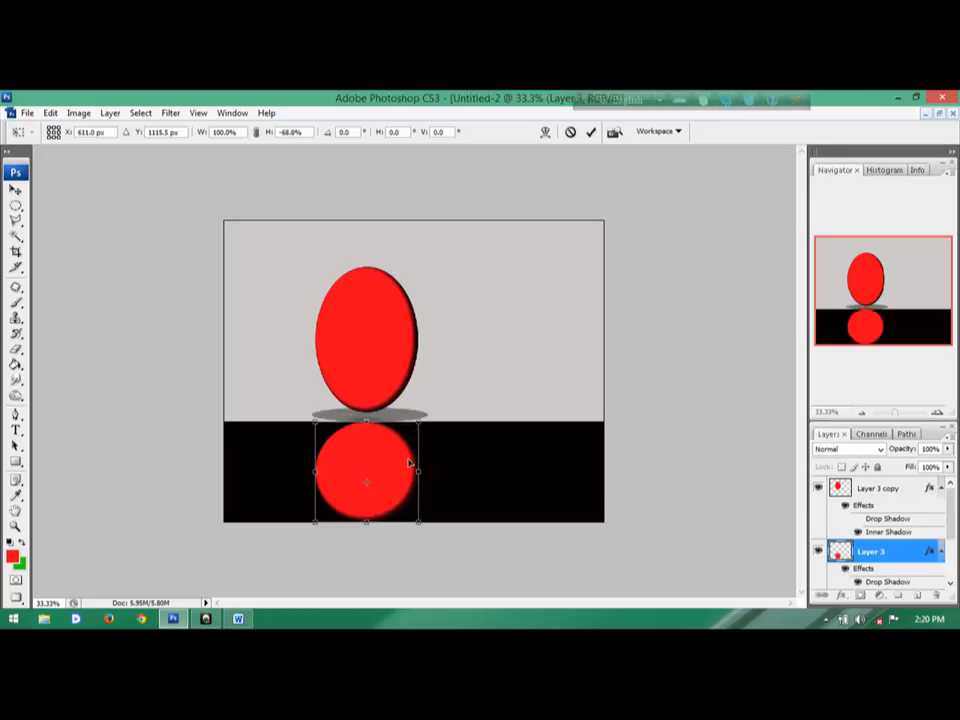
left_click_drag(420, 471, 380, 482)
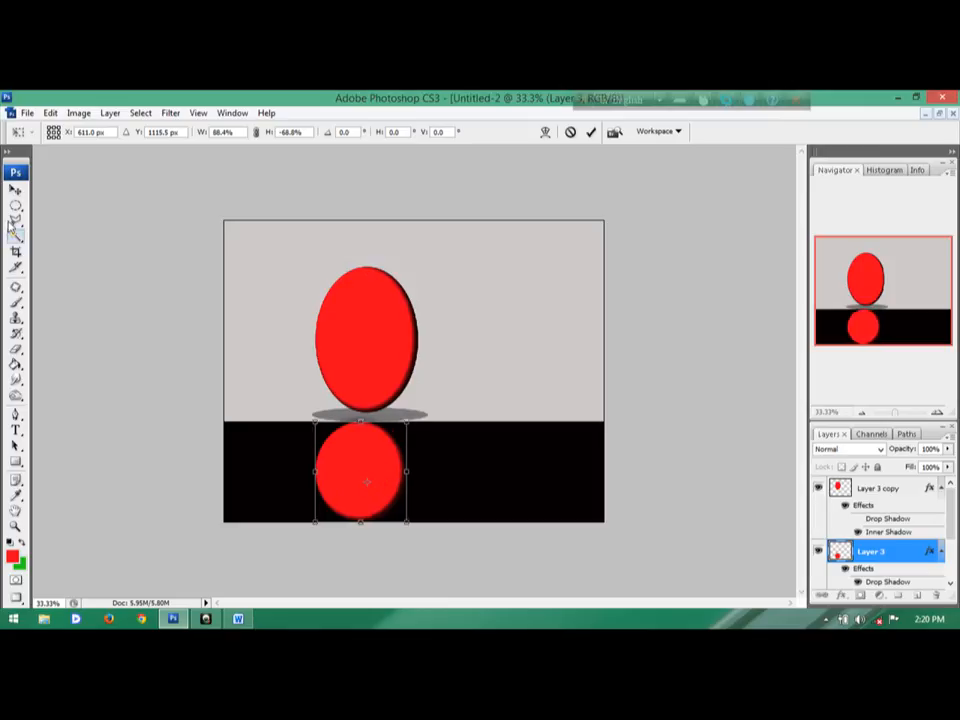
left_click(15, 190)
left_click(405, 299)
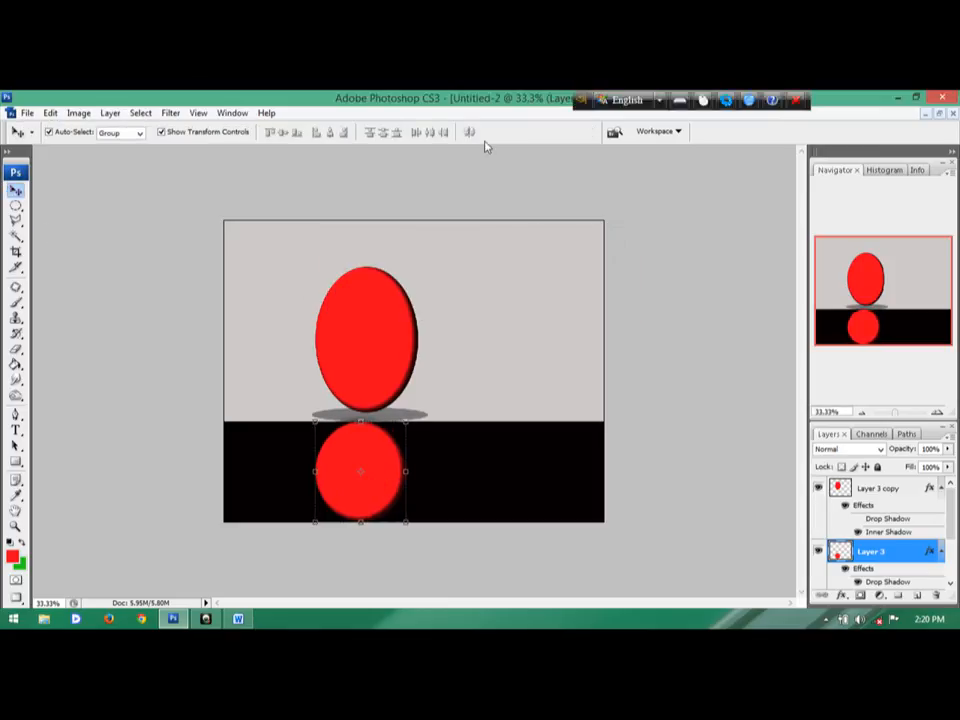
Step: Widen the reflected ellipse on Layer 3 to 105.4% of its width and apply the transformation
mouse_move(408, 471)
left_mouse_down()
mouse_move(422, 473)
mouse_move(407, 482)
left_mouse_up()
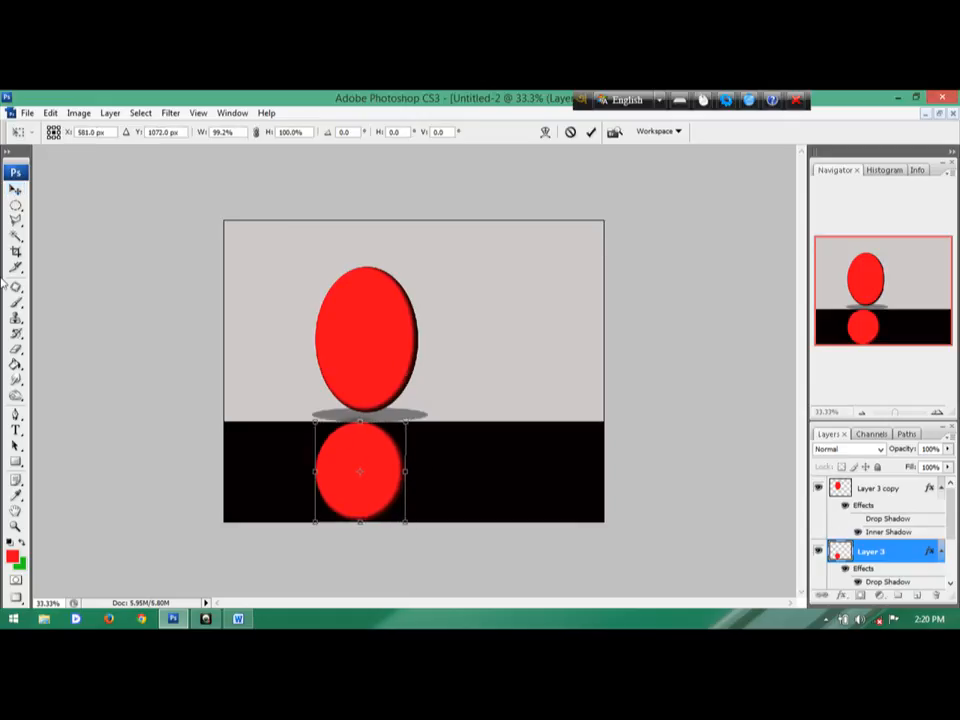
left_click_drag(411, 470, 414, 469)
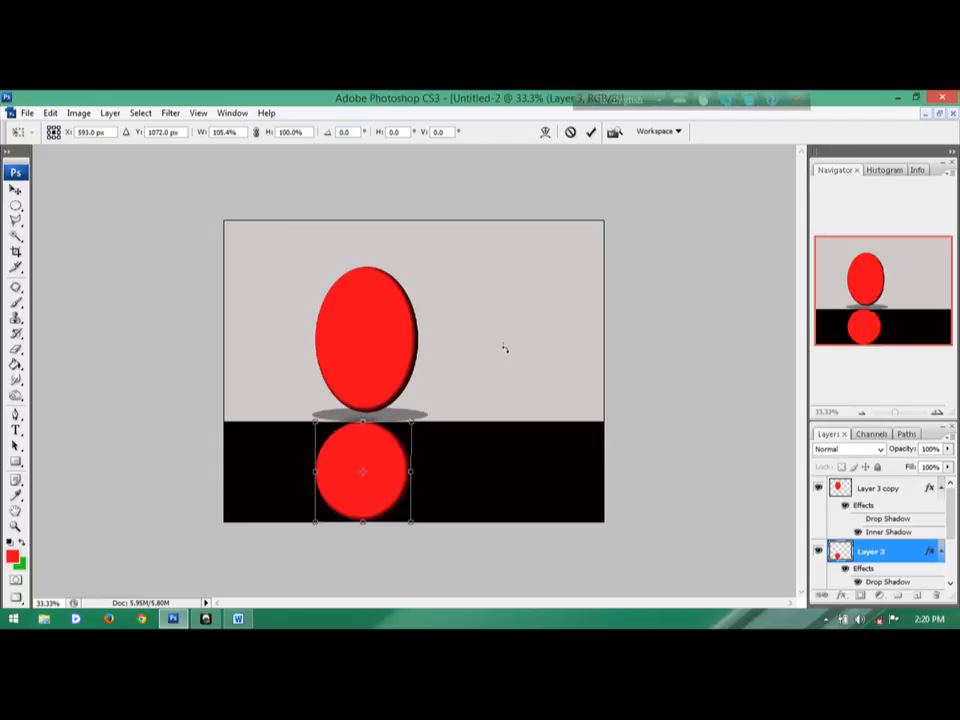
left_click(15, 189)
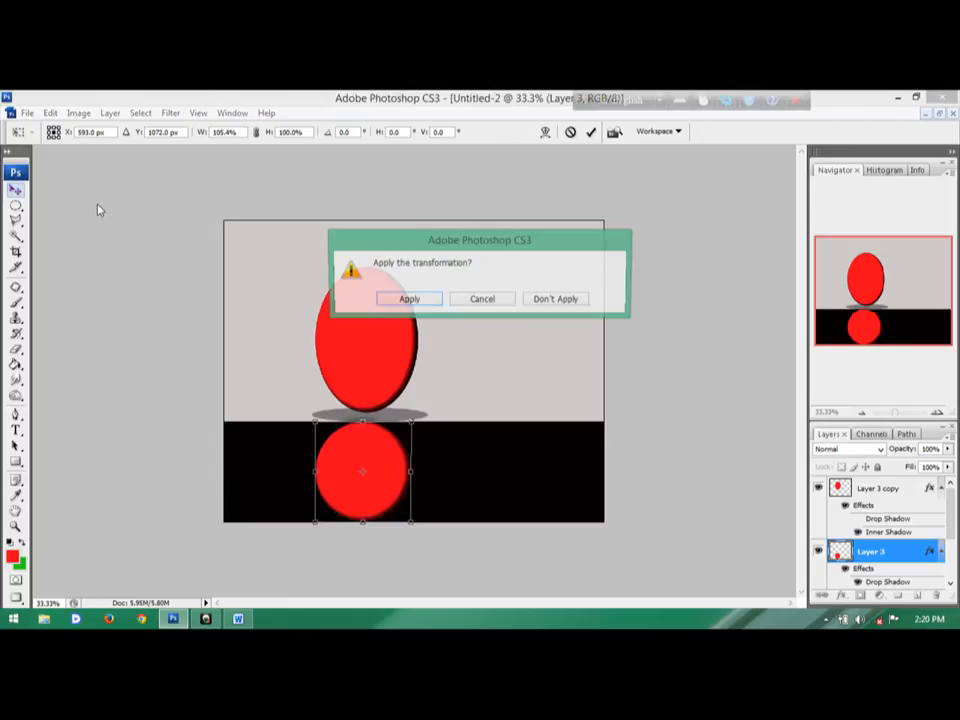
left_click(411, 299)
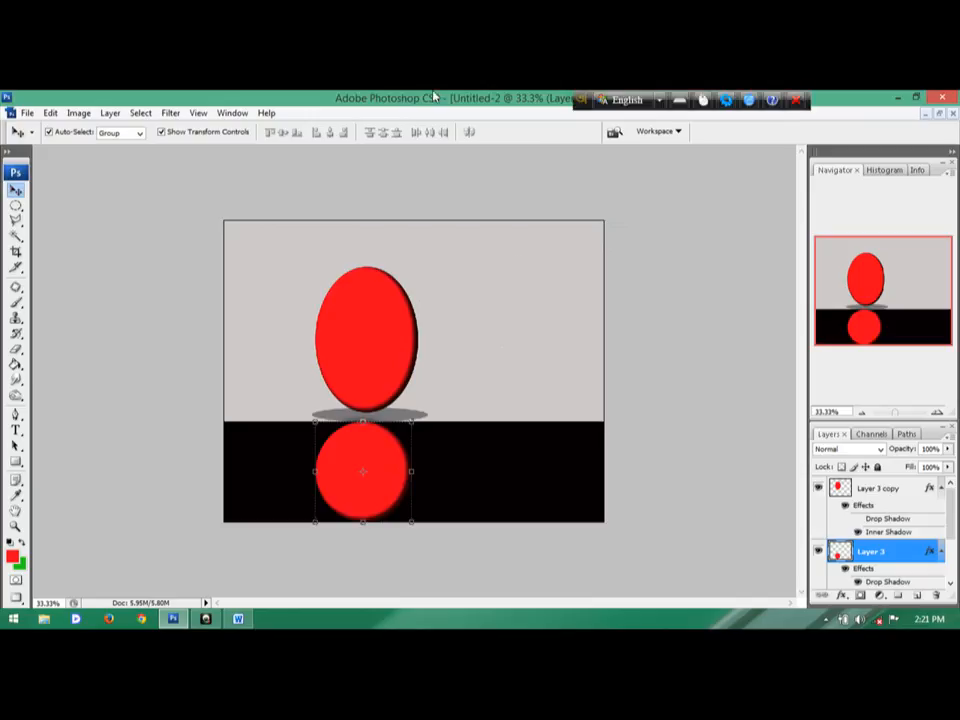
Step: Crop the image to a full-height portrait area closely framing the red ellipse, its grey shadow and the reflection
left_click(16, 205)
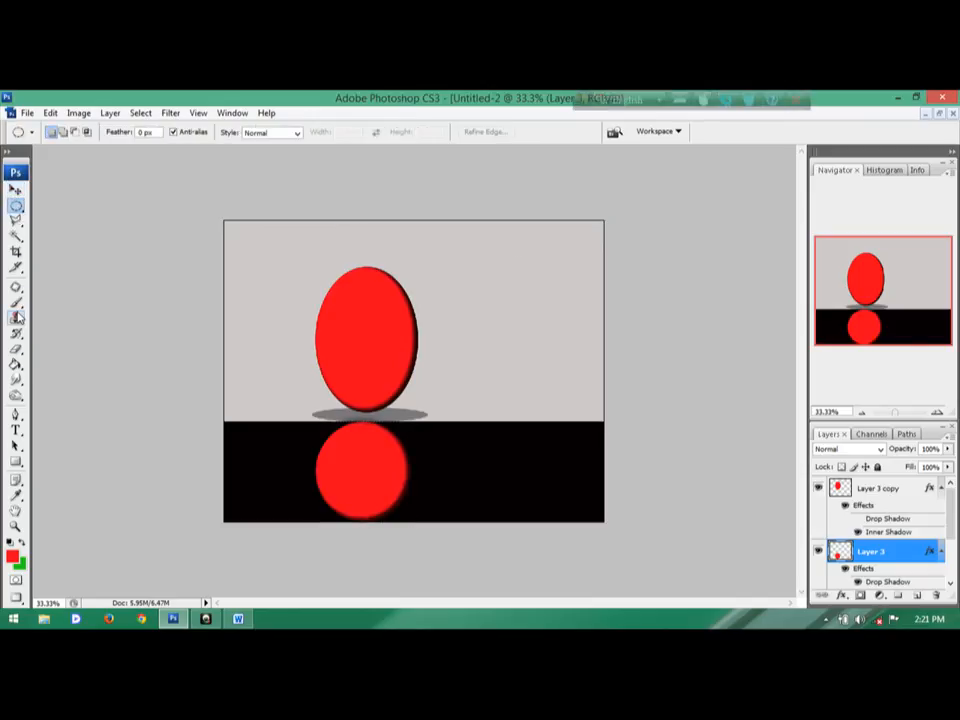
key("c")
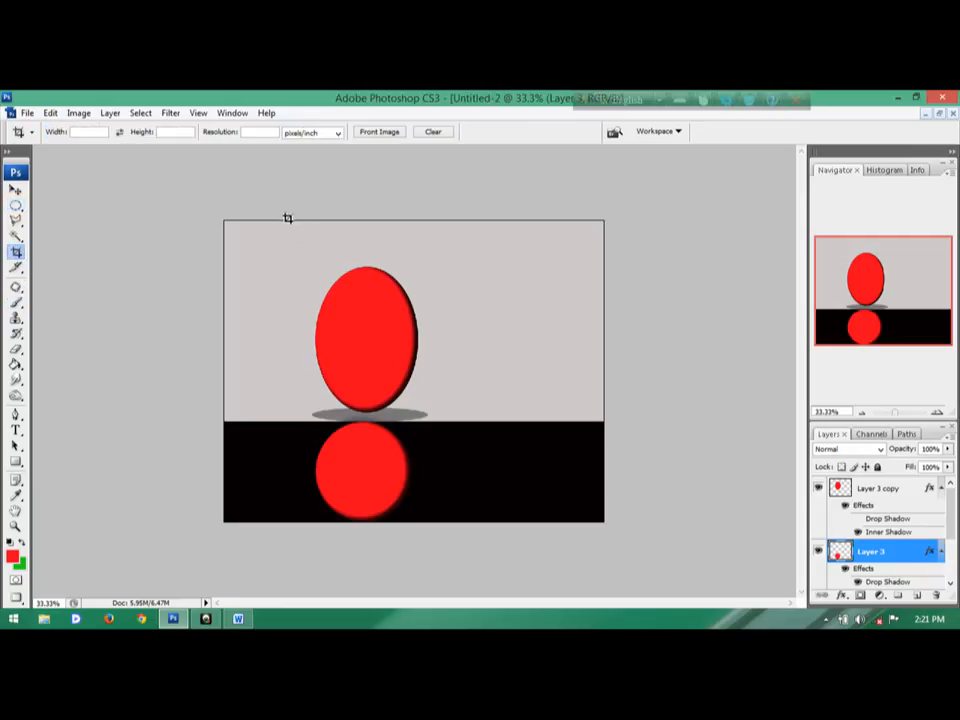
left_click_drag(285, 220, 450, 520)
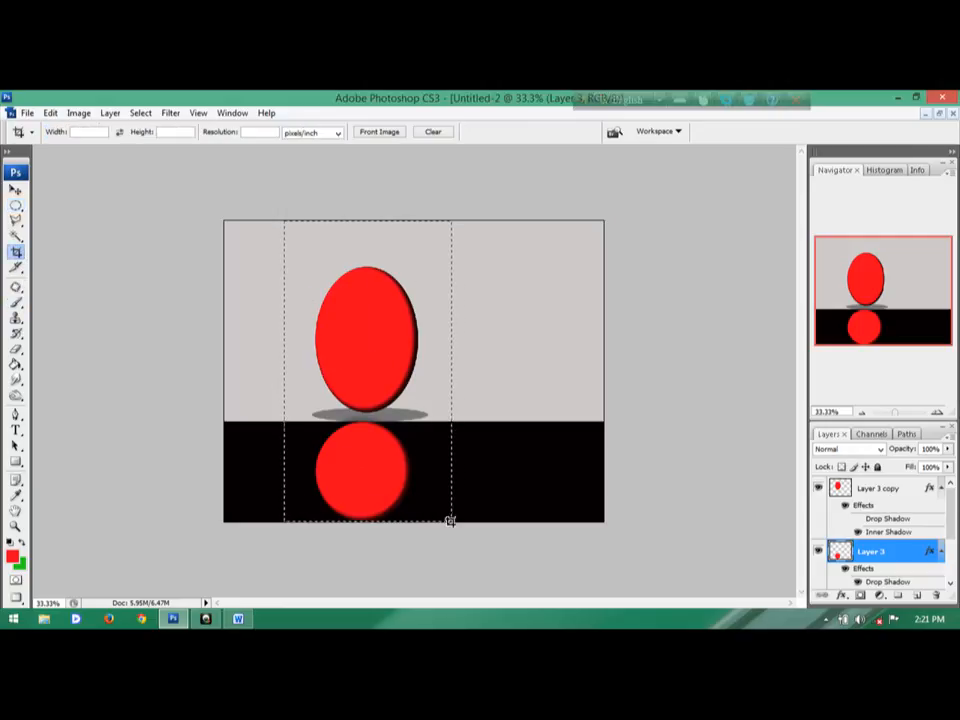
key("Return")
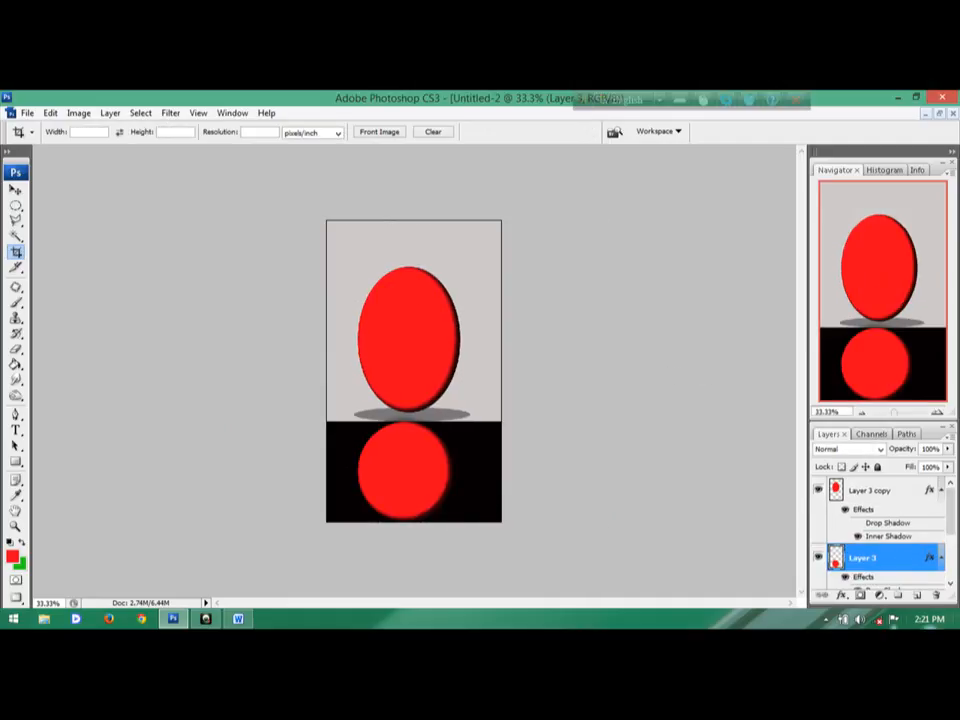
left_click(828, 619)
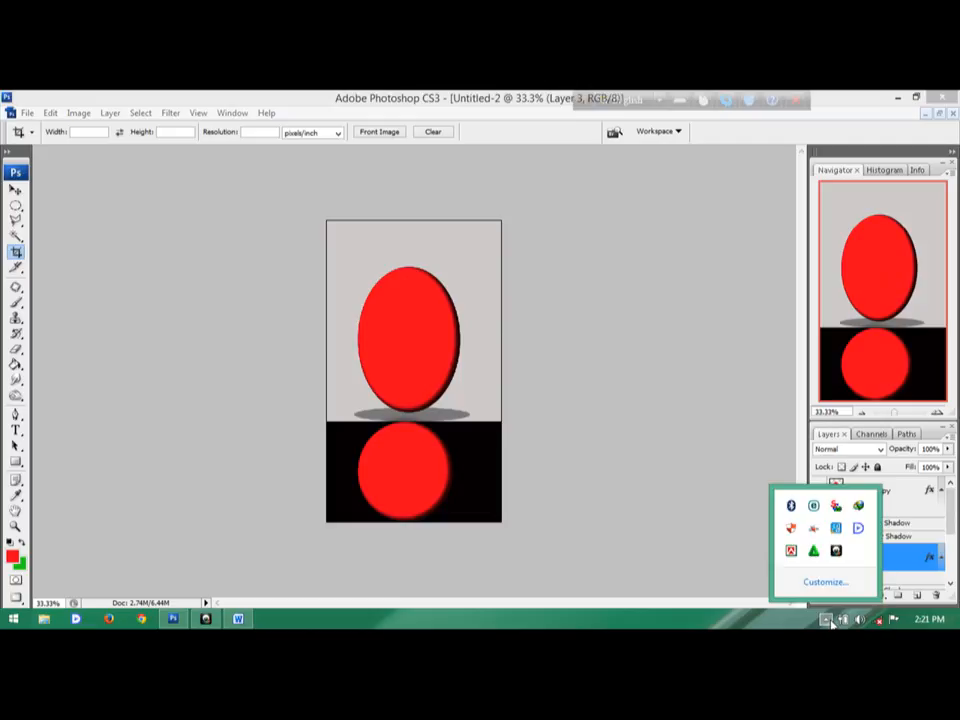
right_click(845, 558)
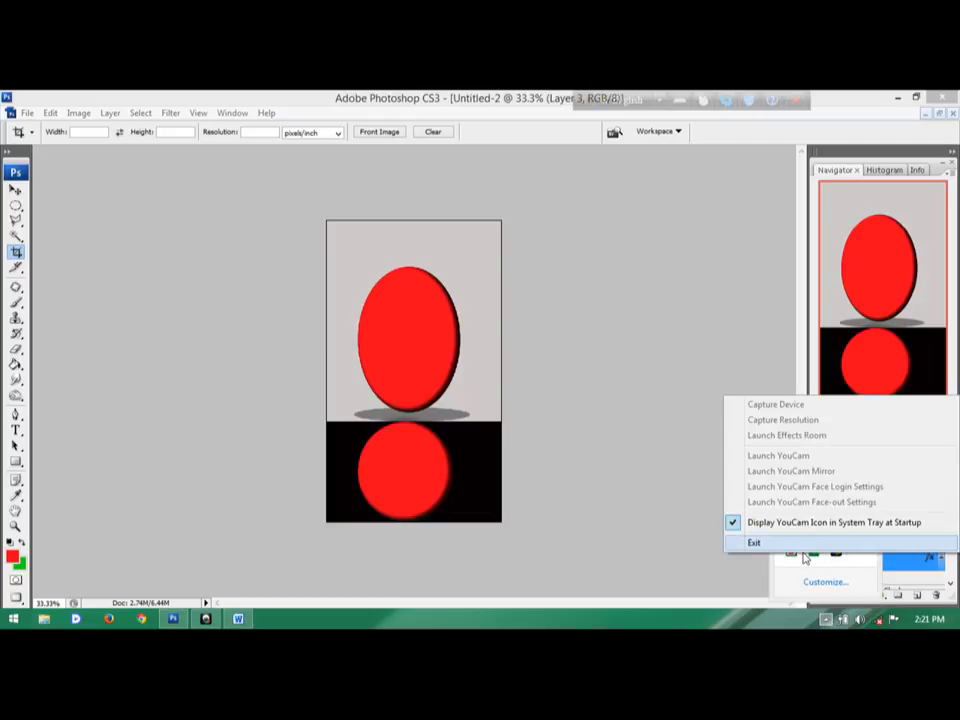
left_click(707, 626)
left_click(204, 620)
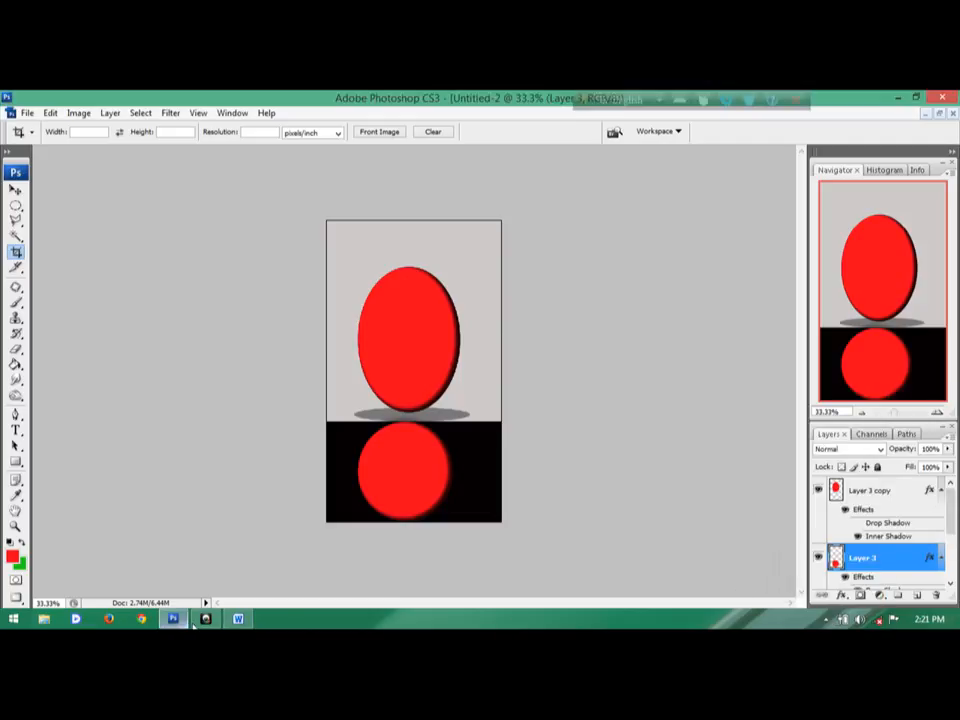